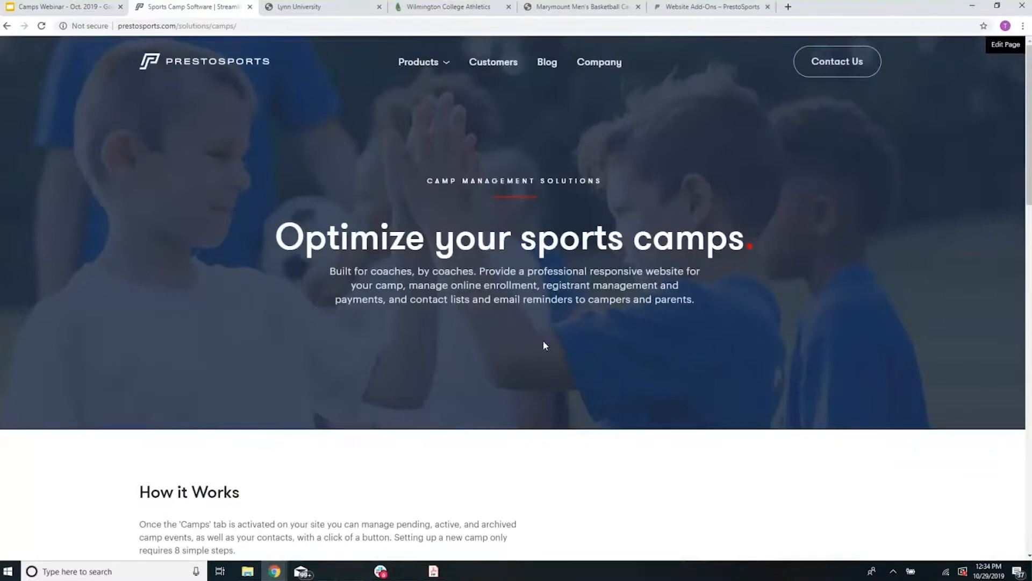
Step: Review the How it Works steps on the PrestoSports camp management page
scroll(543, 342, "down", 5)
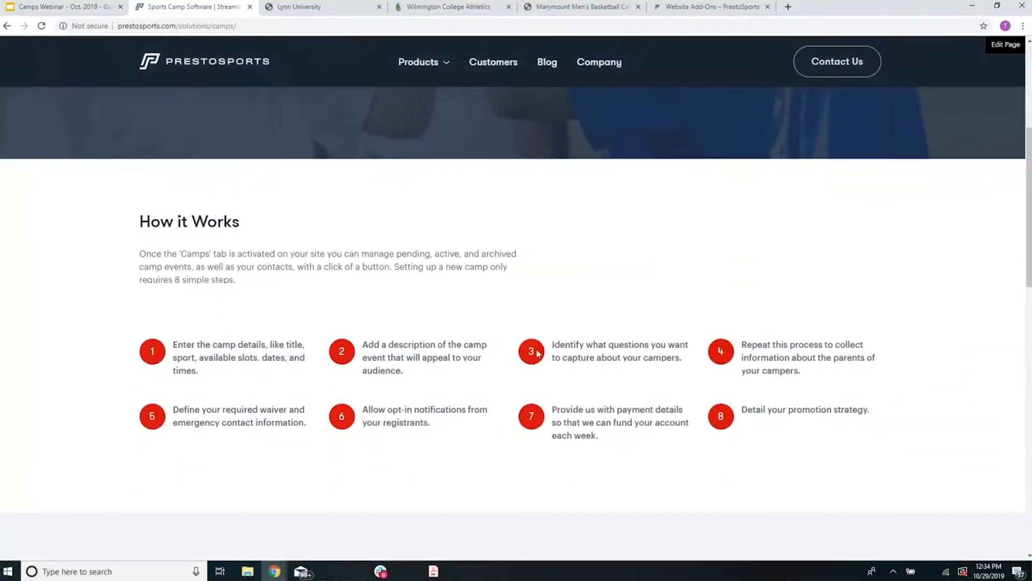
scroll(501, 373, "up", 4)
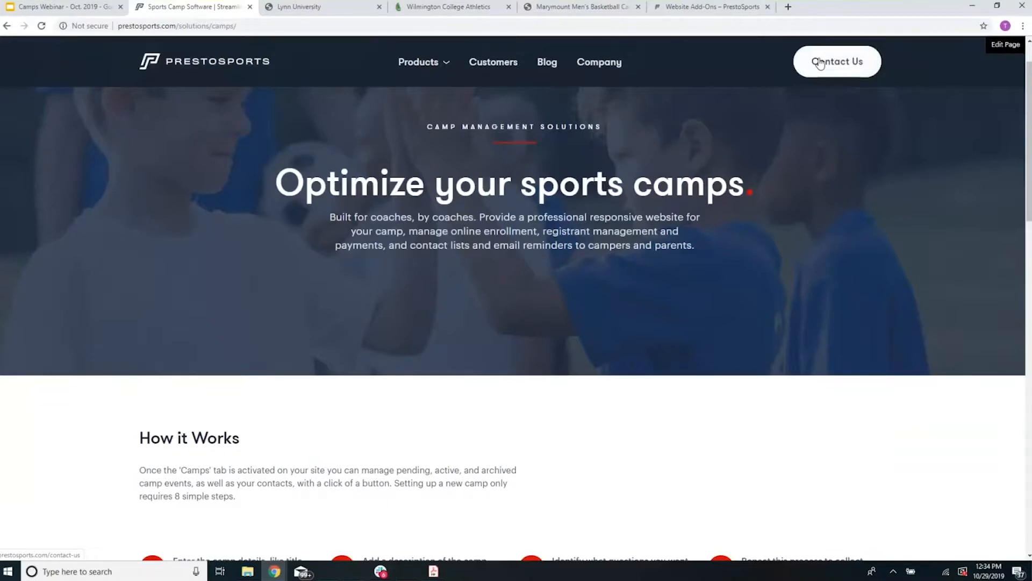
Step: Open the Lynn University camps page and look through its listed camps, sessions, dates and costs
left_click(324, 15)
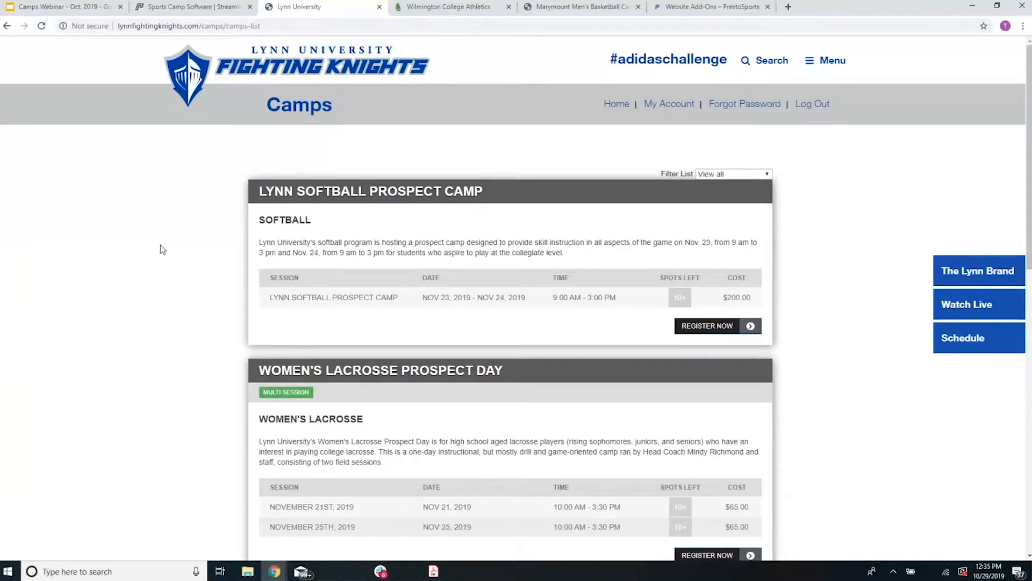
scroll(160, 247, "down", 2)
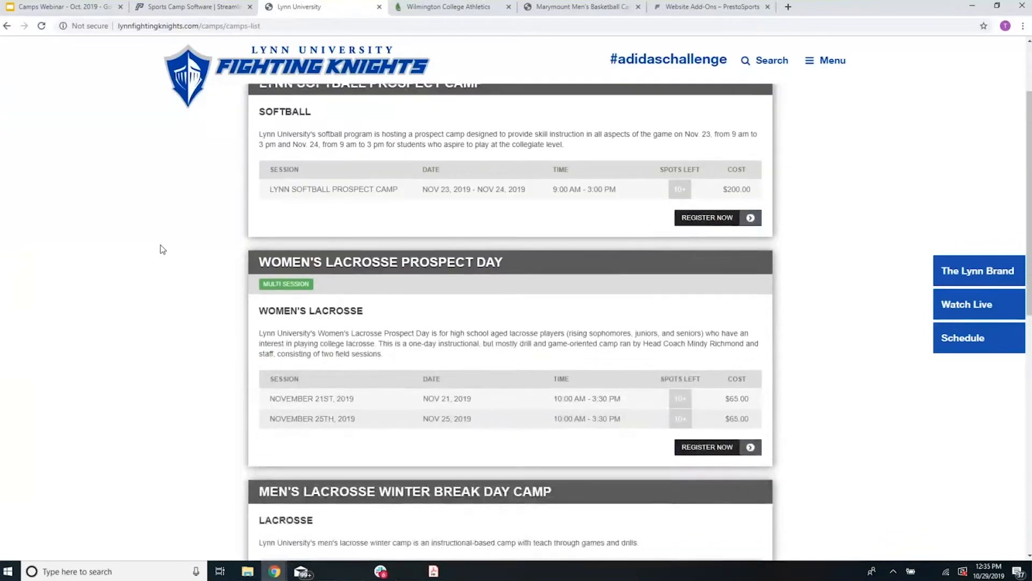
scroll(160, 247, "up", 2)
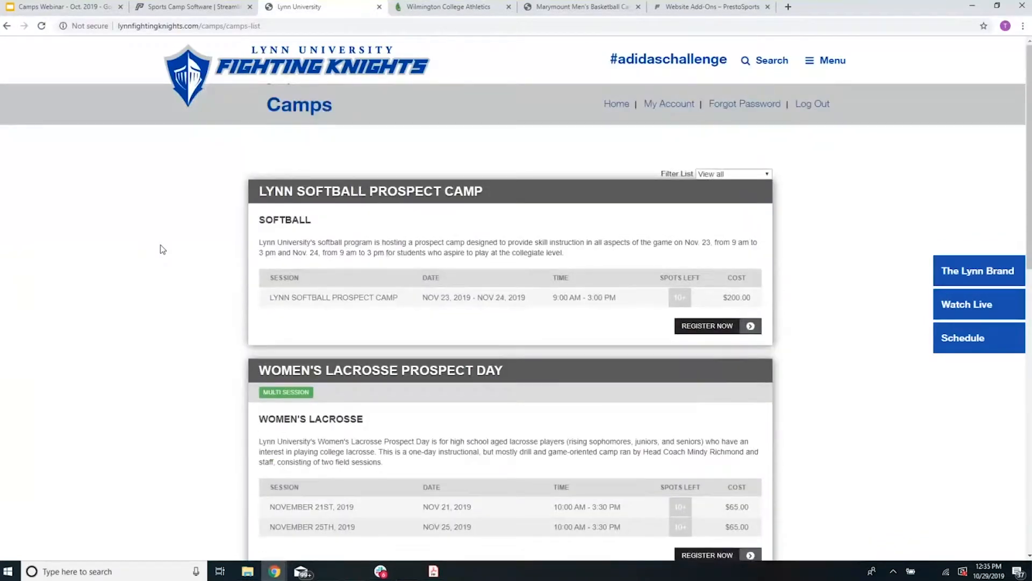
scroll(166, 238, "down", 1)
scroll(166, 237, "up", 1)
scroll(166, 238, "down", 1)
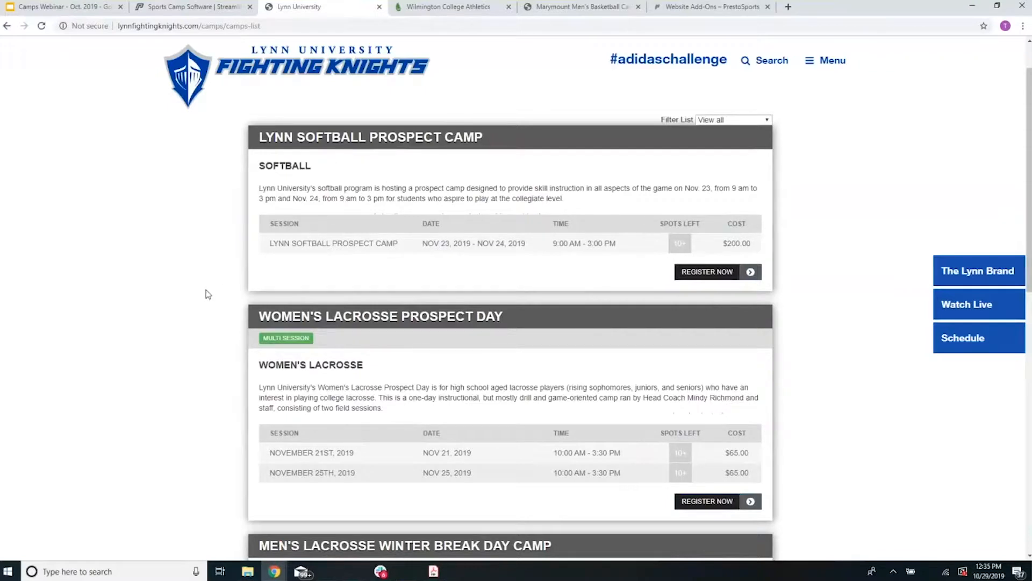
scroll(208, 294, "down", 4)
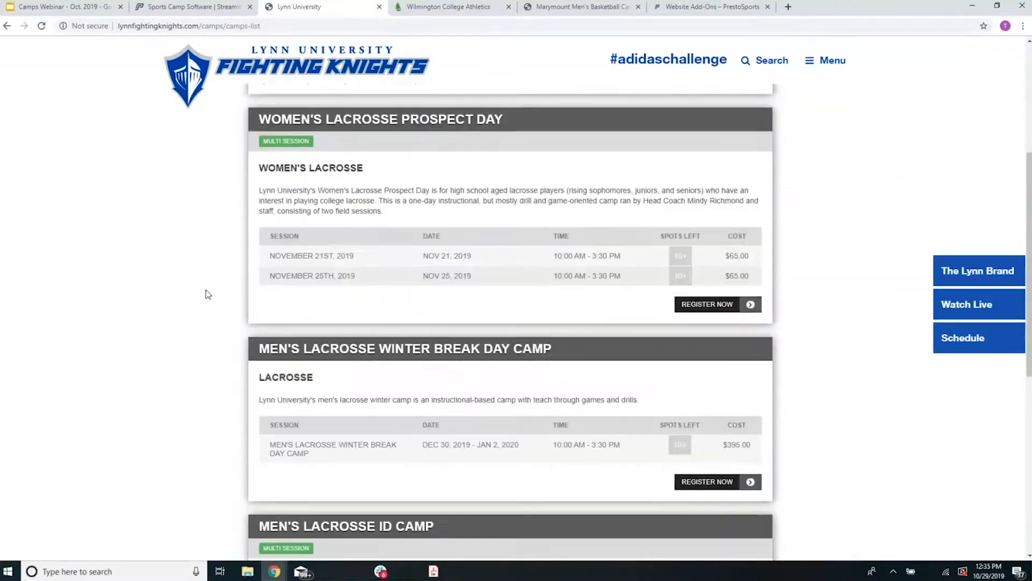
scroll(208, 294, "down", 2)
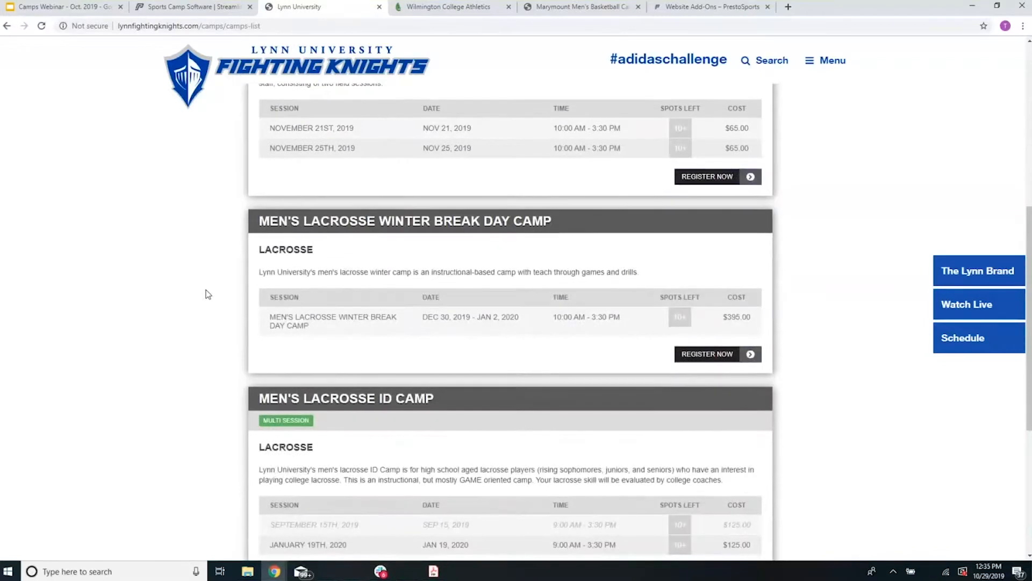
scroll(208, 294, "down", 1)
scroll(208, 294, "down", 2)
scroll(208, 294, "up", 15)
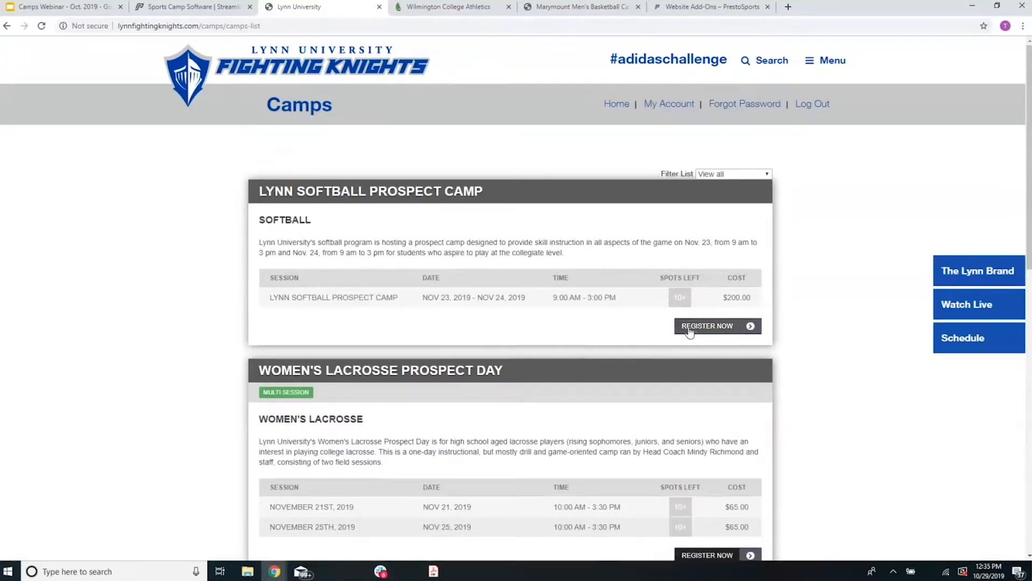
Step: Open the Wilmington College camps page and review its two softball prospect camps
left_click(425, 10)
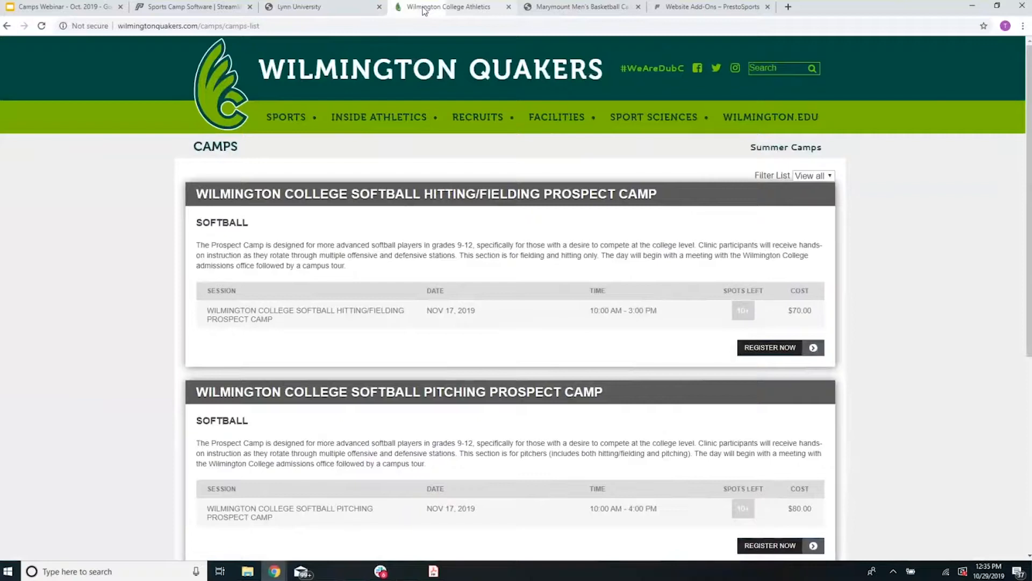
scroll(134, 334, "down", 2)
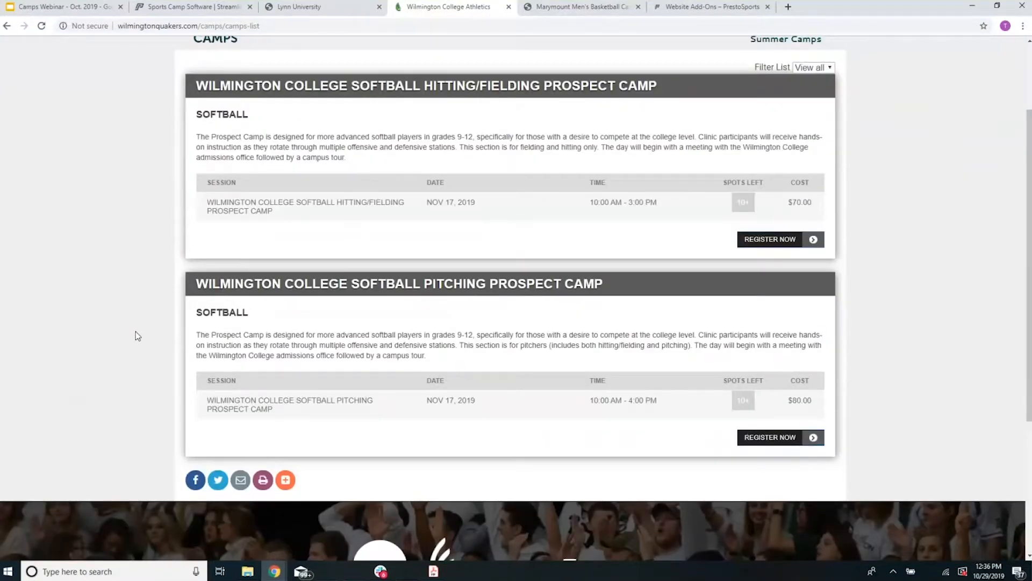
scroll(135, 332, "up", 2)
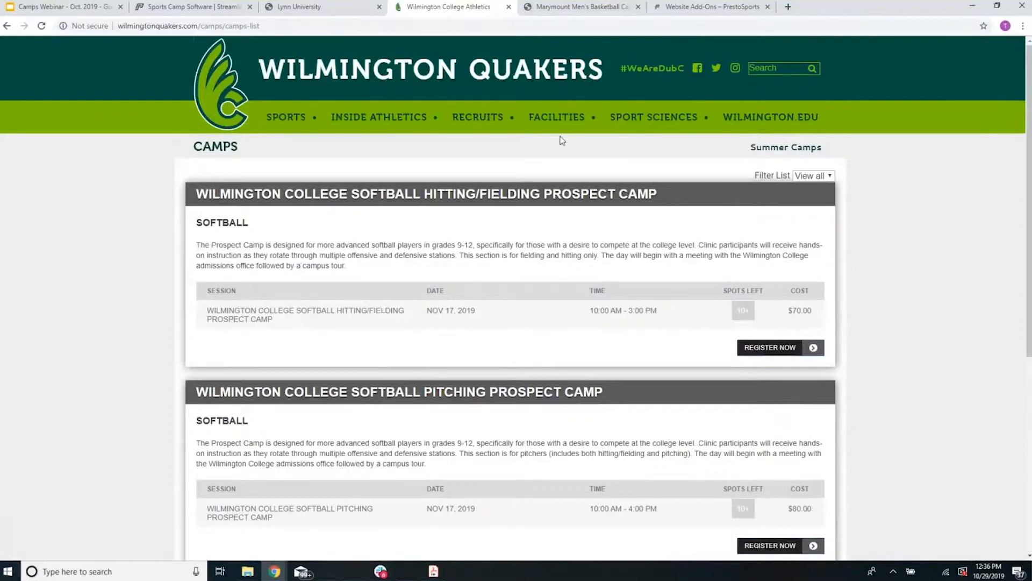
Step: Review the Marymount Men's Basketball camps site from its banner down to the contact form, then open the Website Add-Ons page
left_click(591, 15)
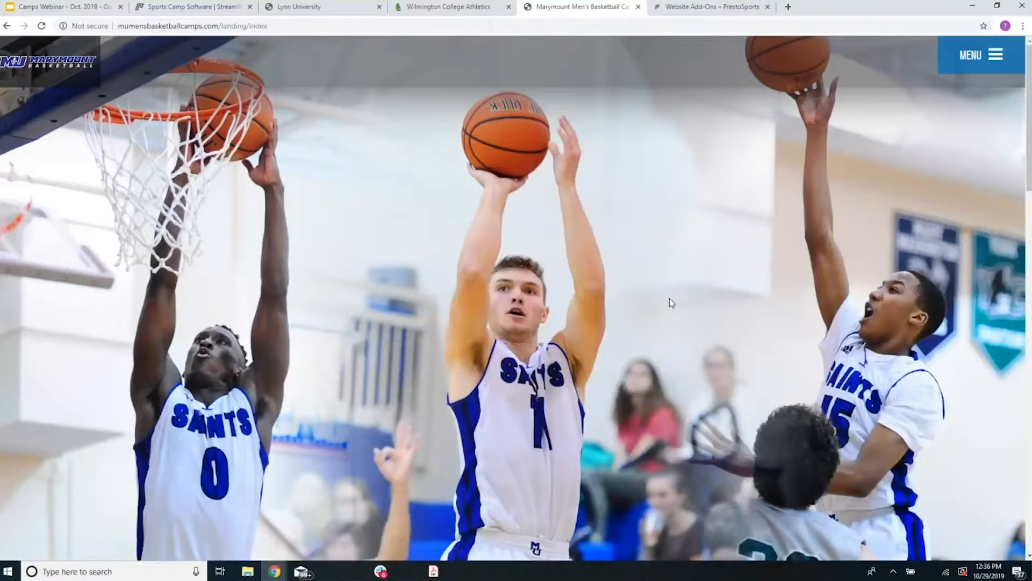
scroll(669, 298, "down", 3)
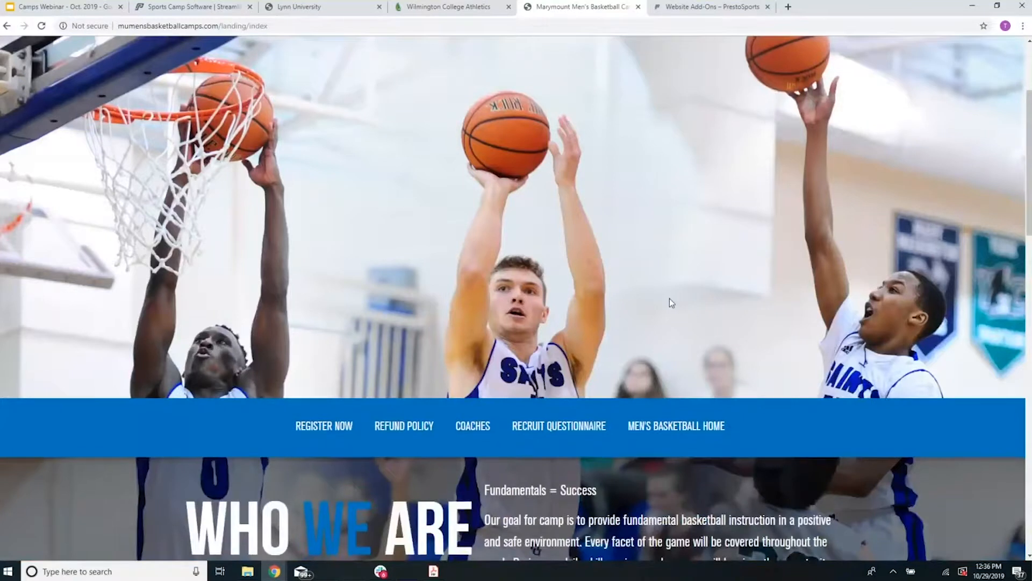
scroll(669, 298, "up", 3)
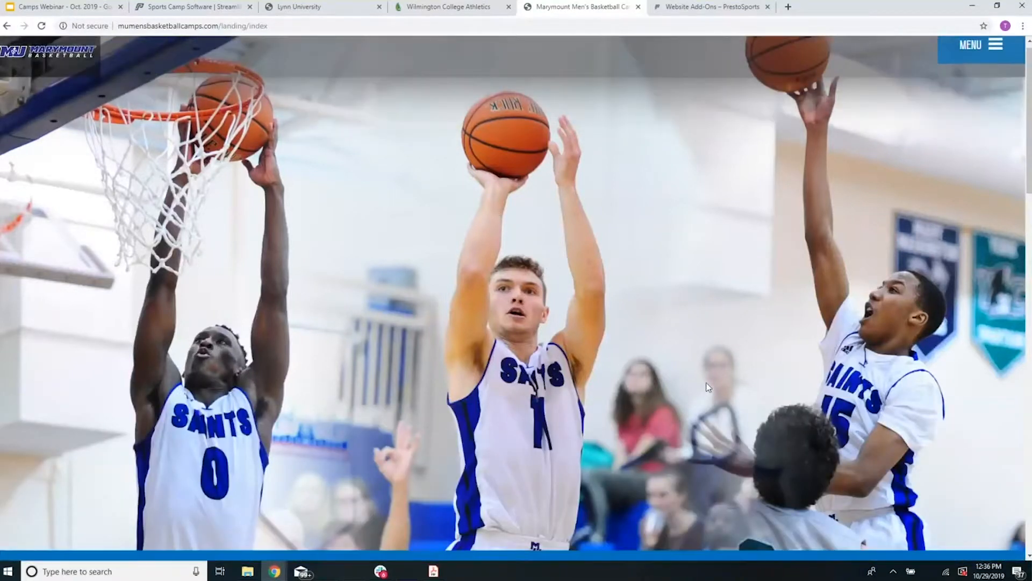
scroll(565, 349, "down", 3)
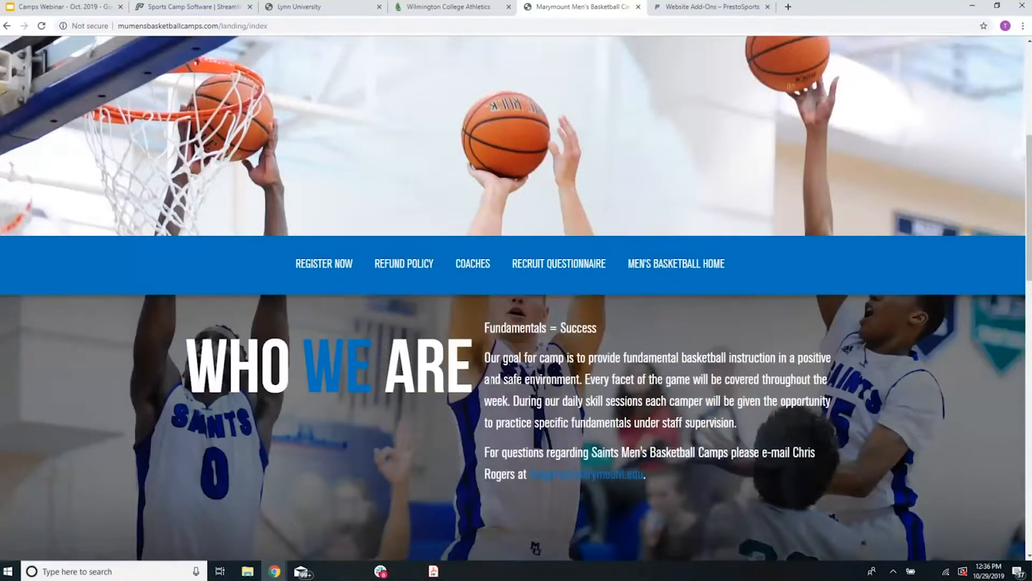
scroll(660, 371, "down", 2)
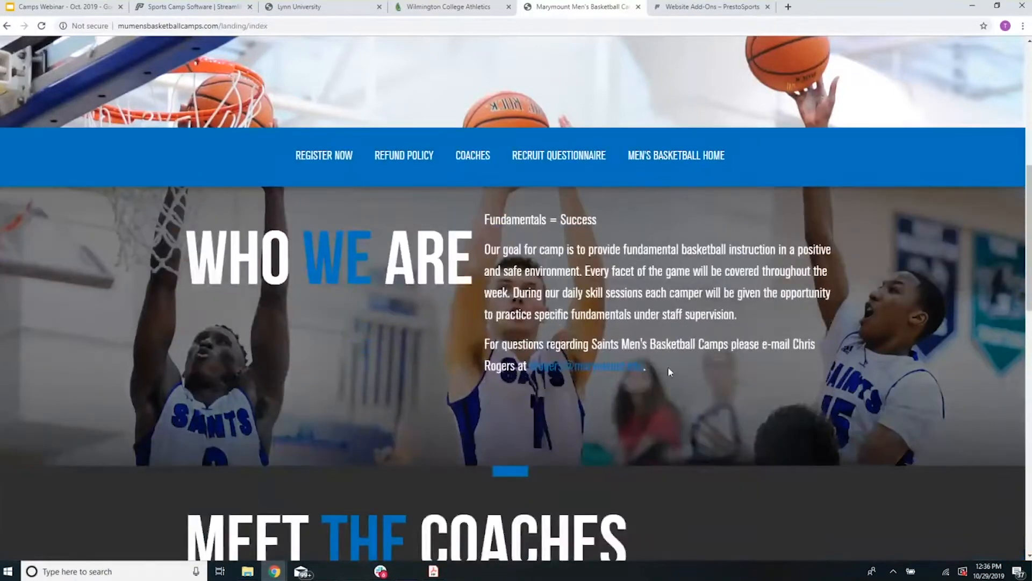
scroll(694, 364, "down", 3)
scroll(720, 365, "up", 2)
scroll(720, 365, "down", 10)
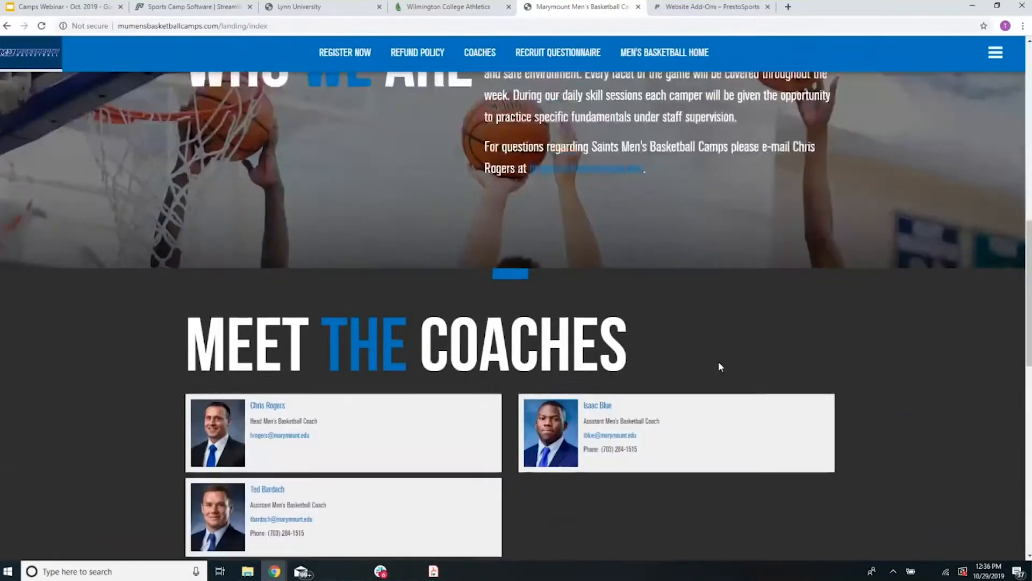
scroll(719, 366, "down", 2)
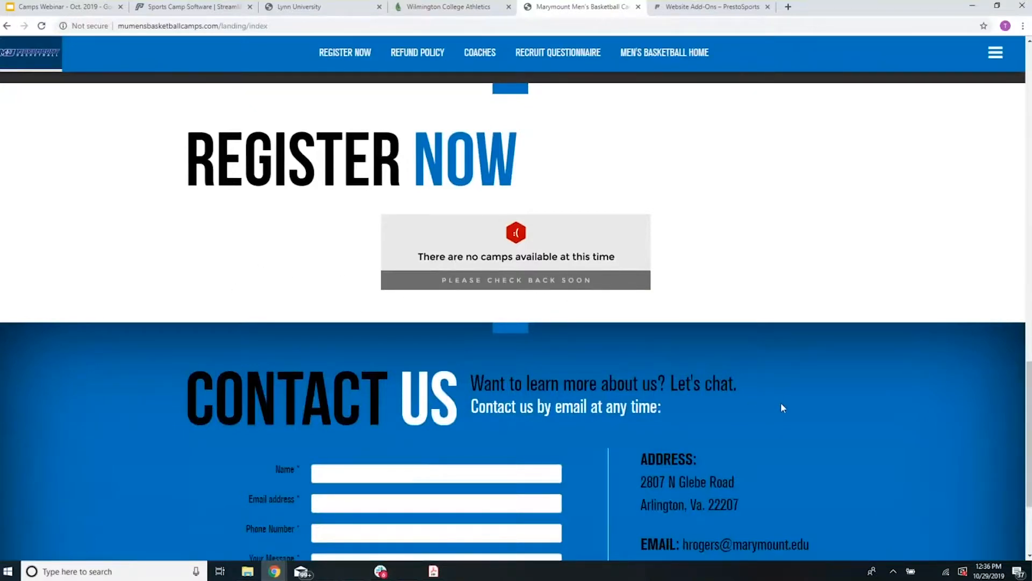
scroll(782, 407, "down", 3)
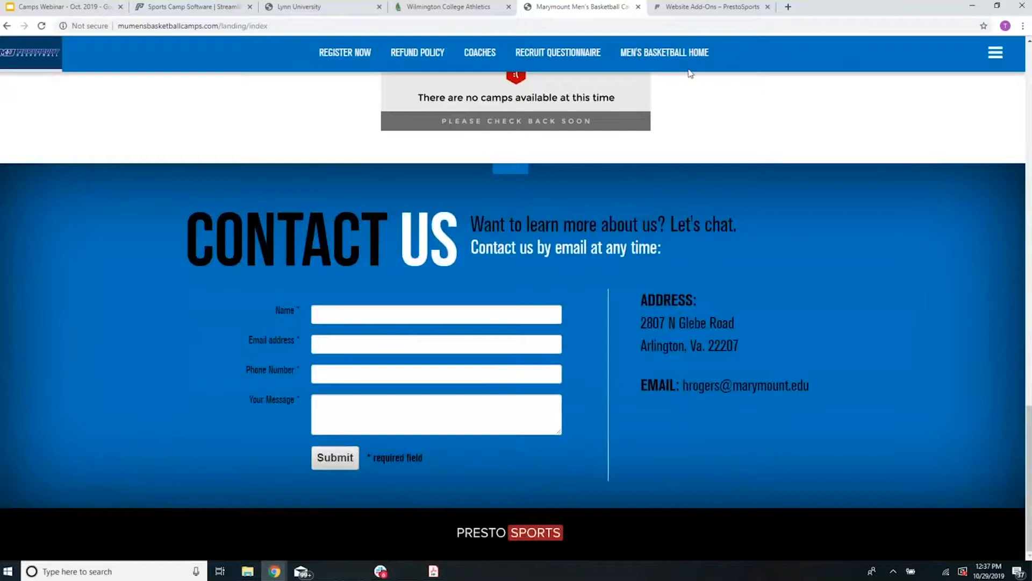
left_click(703, 16)
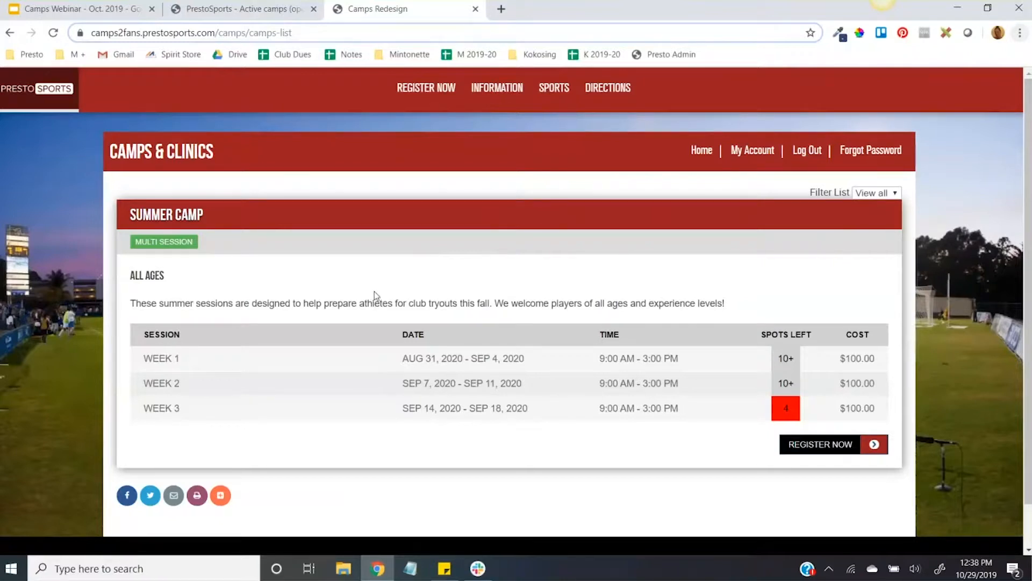
Step: Examine the Summer Camp listing's description and the options for filtering the camp list
triple_click(359, 307)
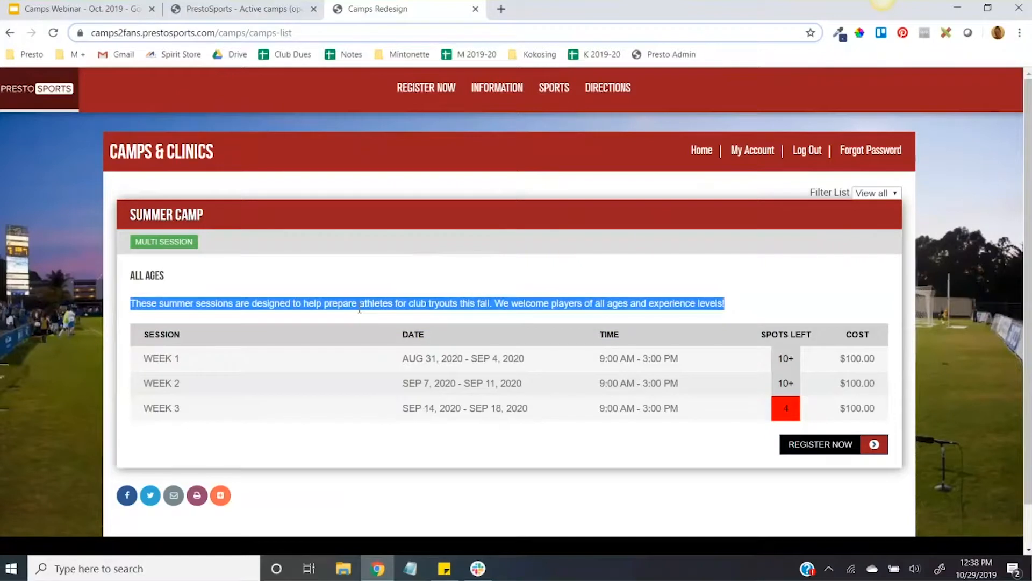
left_click(299, 289)
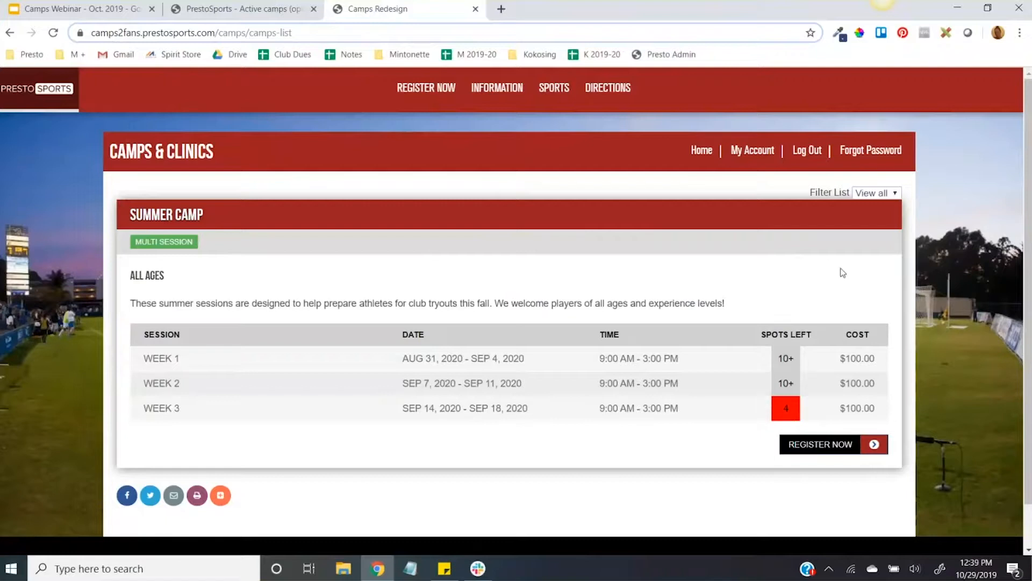
left_click(887, 195)
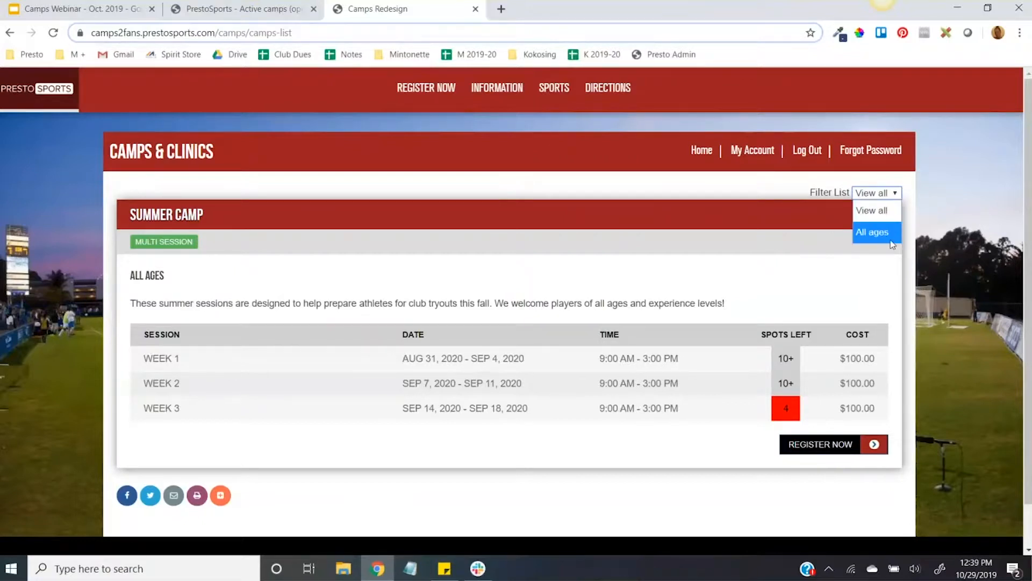
left_click(529, 264)
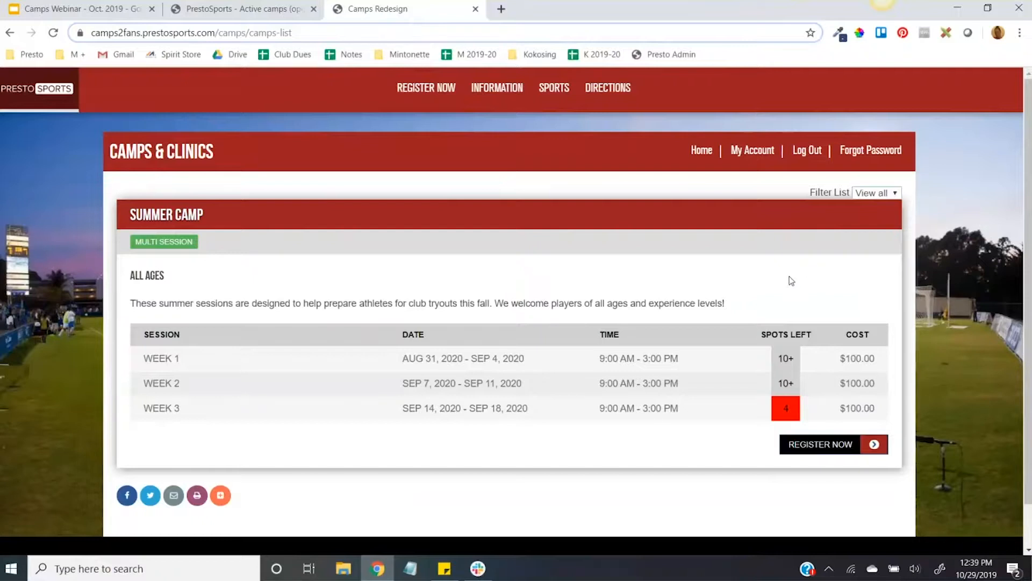
Step: Open the Summer Camp registration form and review its sections from camper information through waiver, emergency contact and promo code
left_click(839, 447)
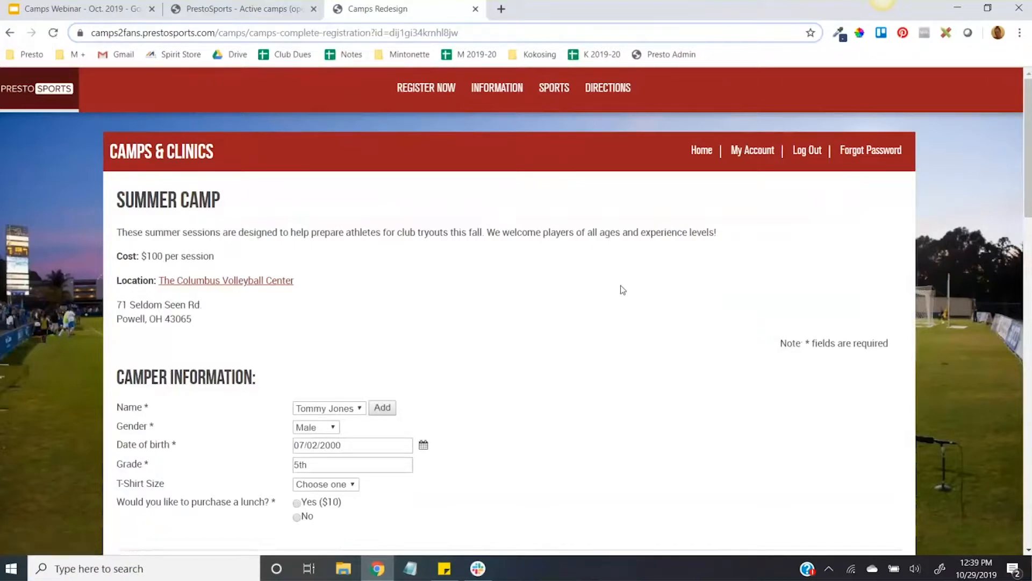
scroll(590, 260, "down", 2)
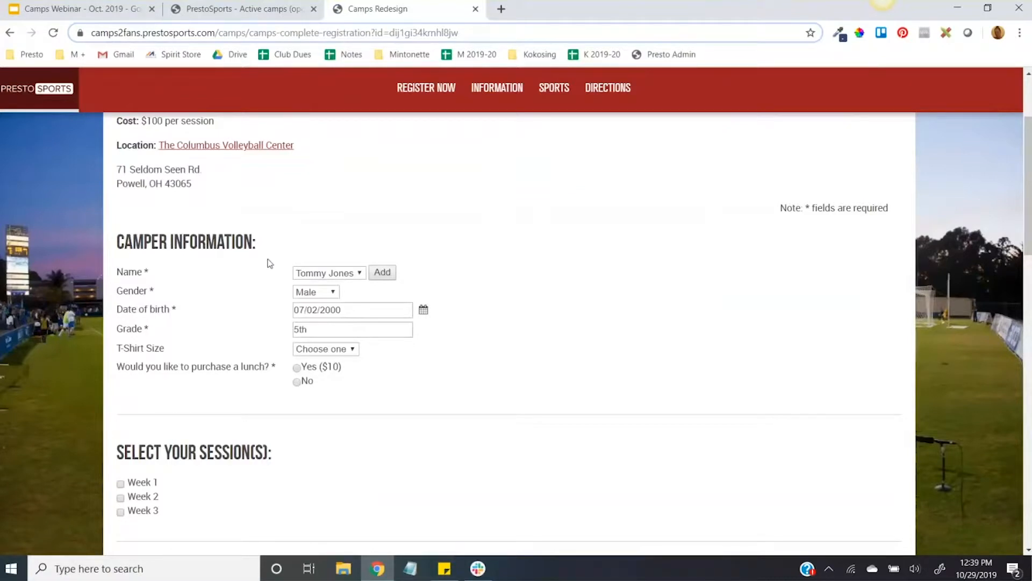
scroll(219, 238, "down", 3)
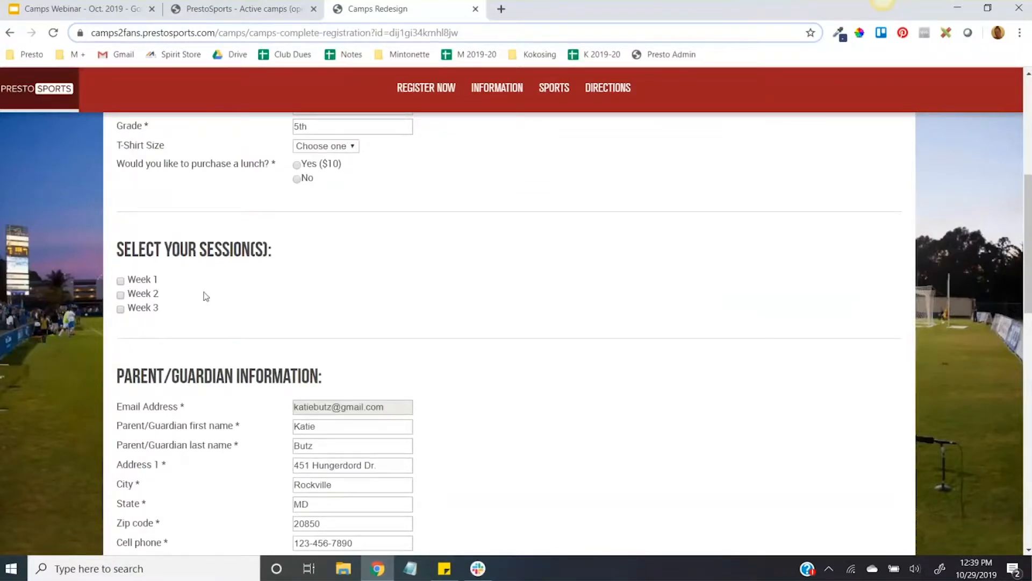
scroll(206, 296, "down", 4)
scroll(238, 309, "down", 3)
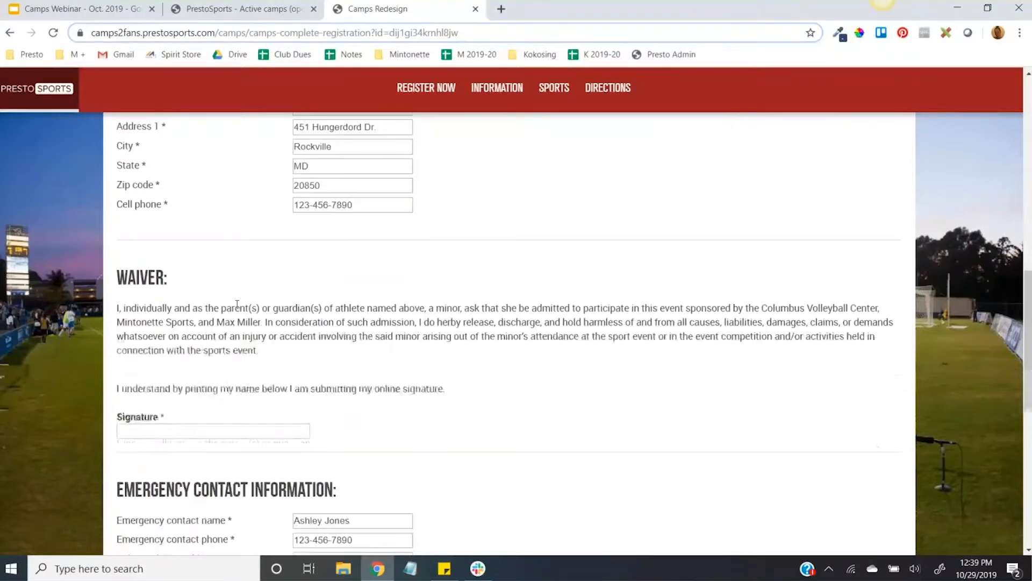
scroll(226, 301, "down", 6)
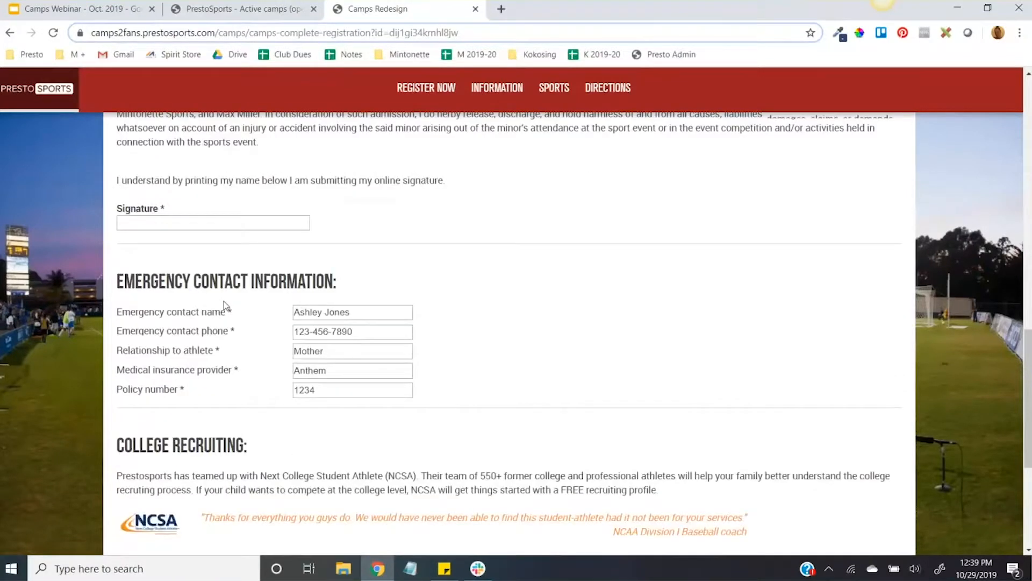
scroll(224, 301, "down", 5)
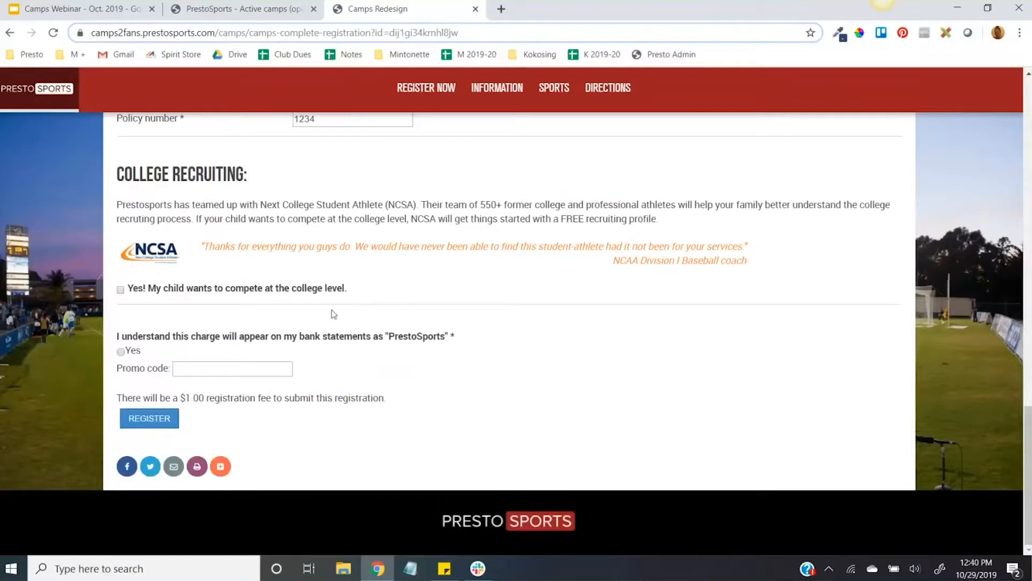
scroll(422, 339, "up", 15)
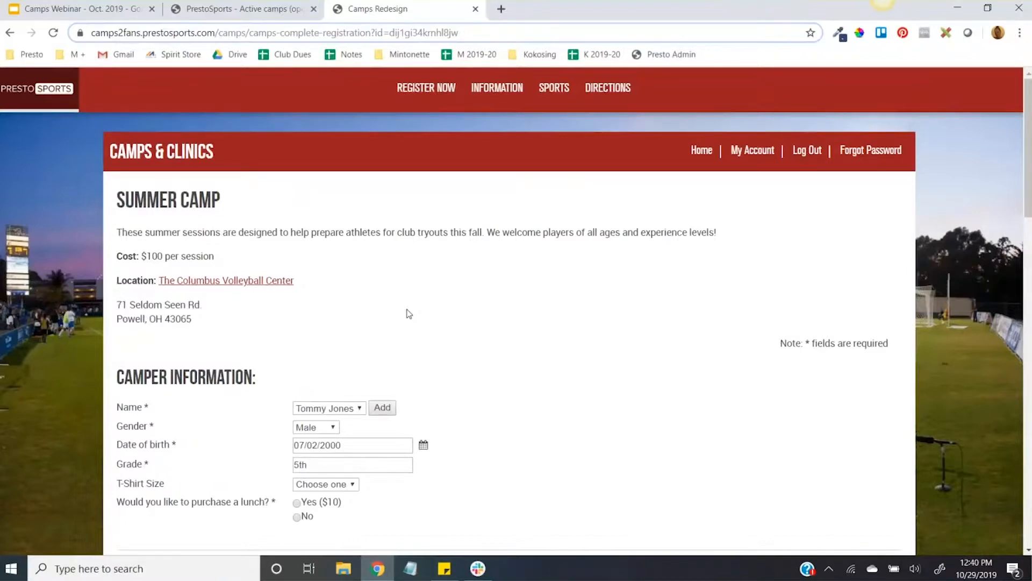
Step: Switch to the PrestoSports camps admin, view the archived camps and open the form for adding a new camp
left_click(243, 6)
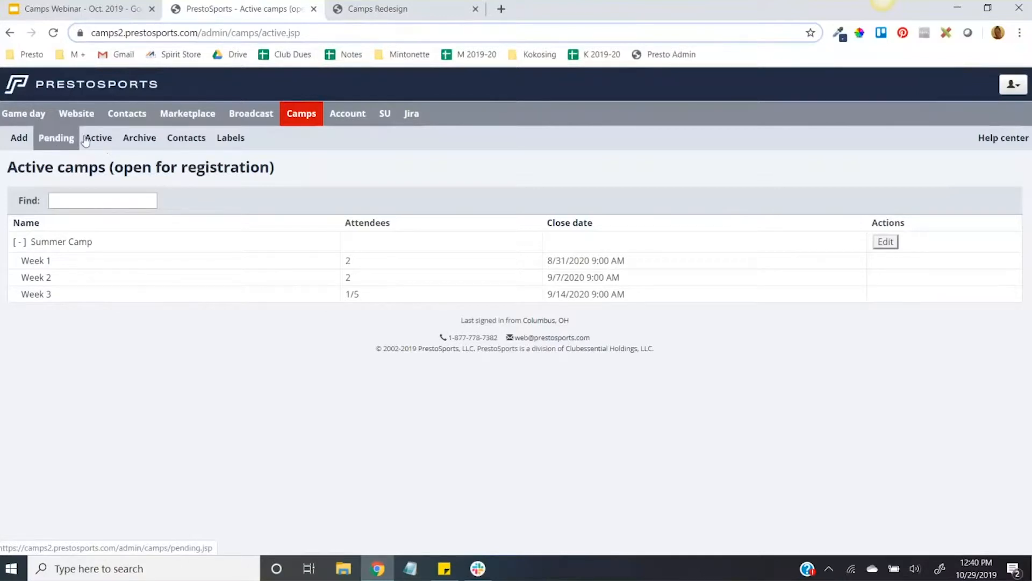
left_click(132, 147)
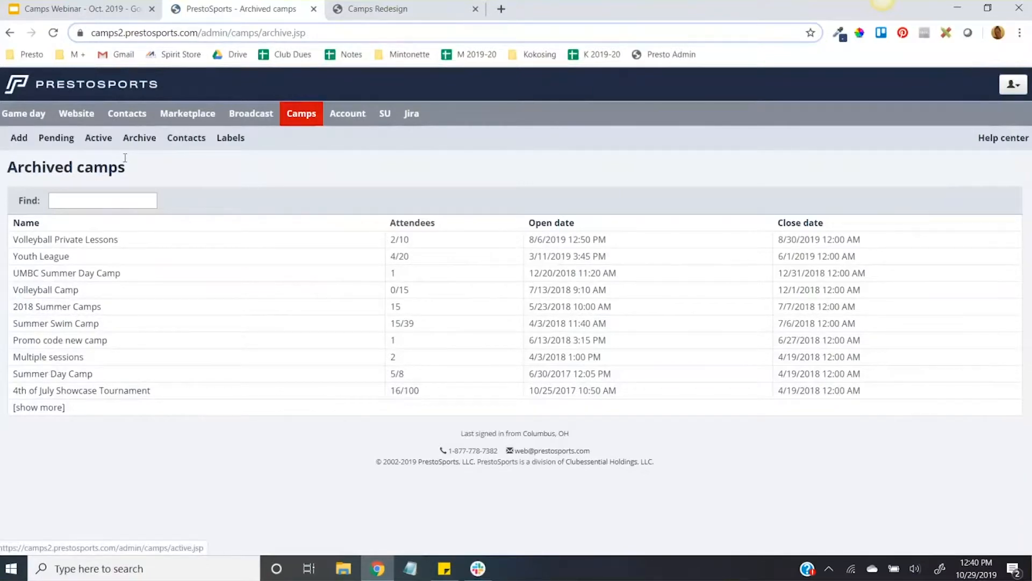
left_click(16, 143)
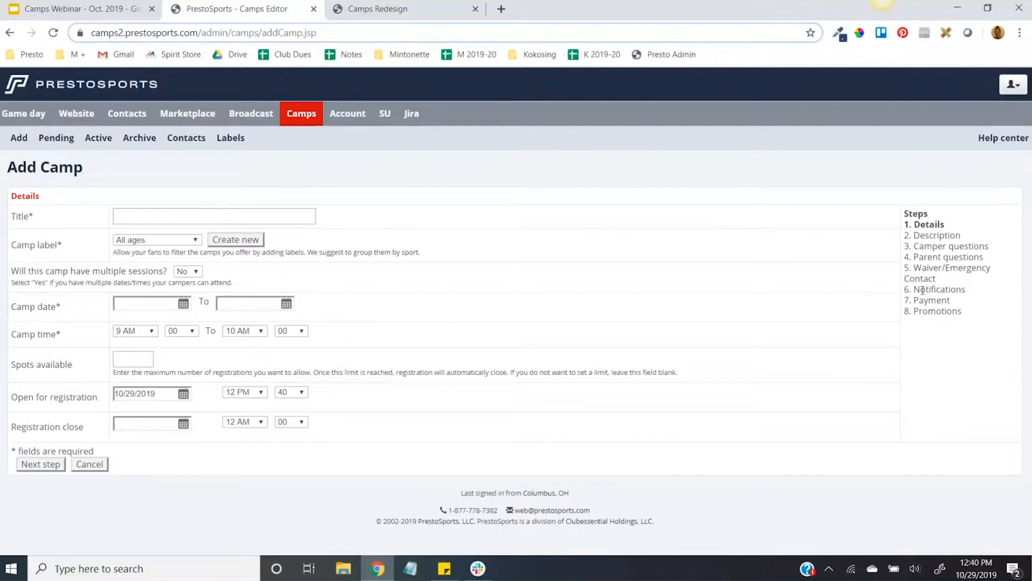
Step: Discard the new camp form and open the active Summer Camp for editing
left_click(94, 465)
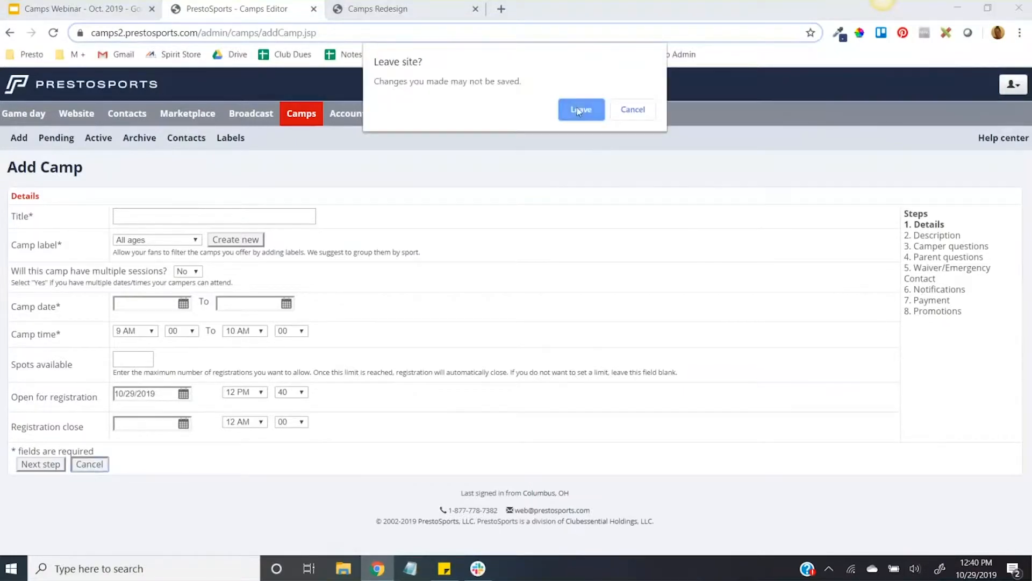
left_click(576, 108)
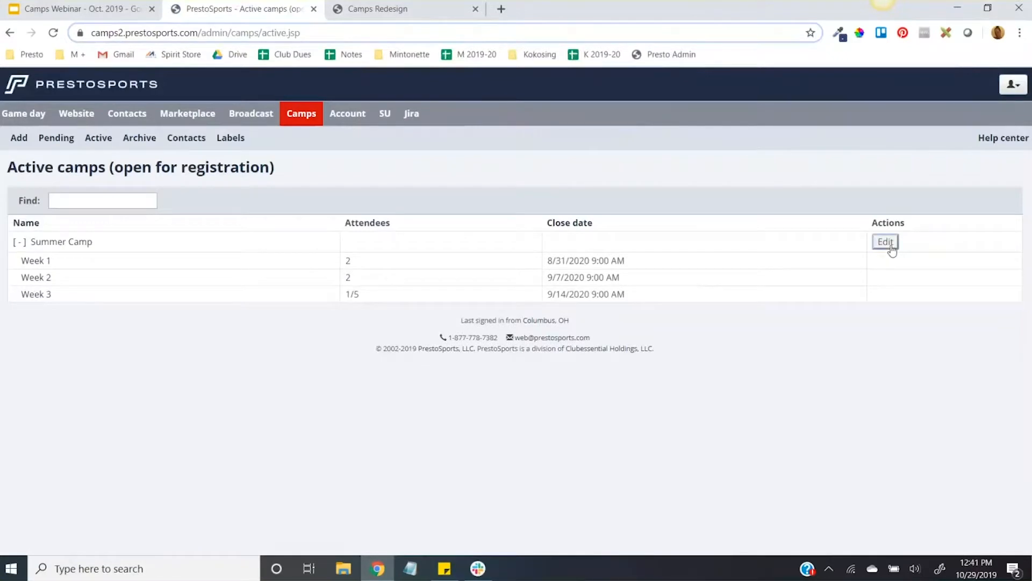
left_click(885, 242)
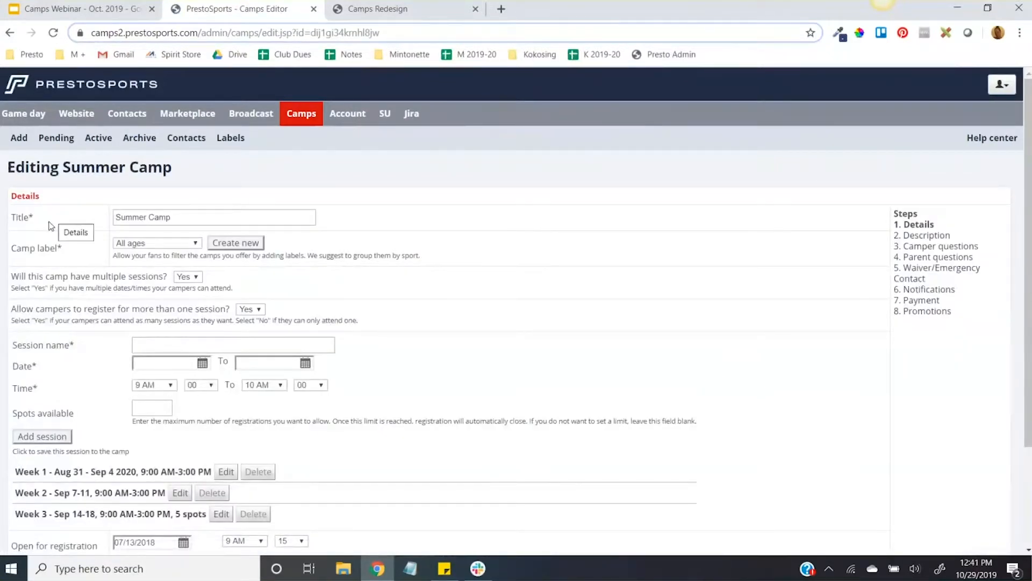
scroll(562, 279, "down", 1)
left_click(193, 149)
left_click_drag(193, 149, 98, 141)
left_click(87, 181)
left_click_drag(204, 149, 113, 152)
left_click(67, 162)
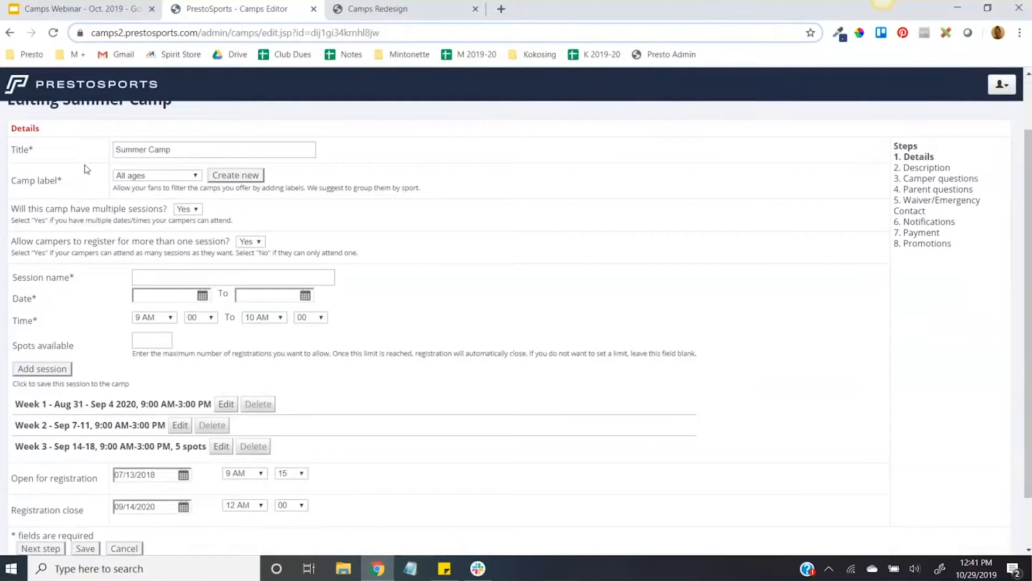
mouse_move(73, 183)
left_mouse_down()
mouse_move(11, 180)
mouse_move(72, 180)
left_mouse_up()
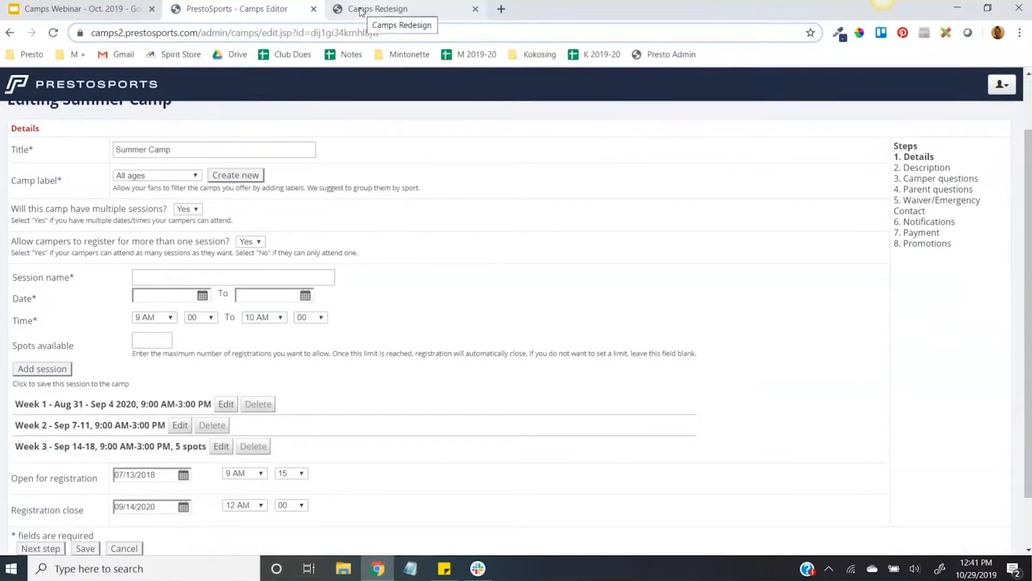
Step: Change the Summer Camp's camp label to Lacrosse
left_click(198, 174)
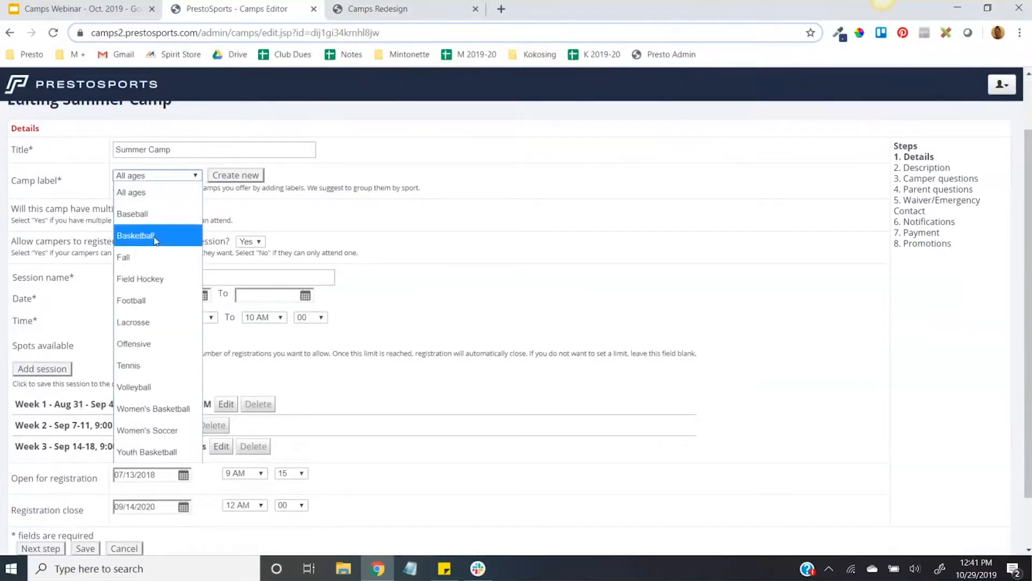
left_click(184, 180)
left_click(184, 179)
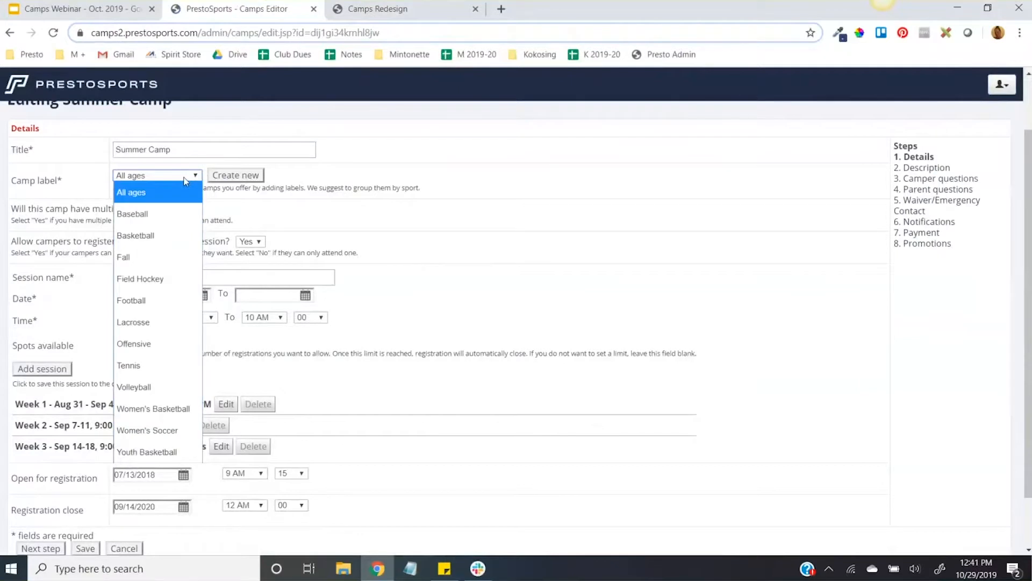
left_click(146, 322)
left_click(333, 210)
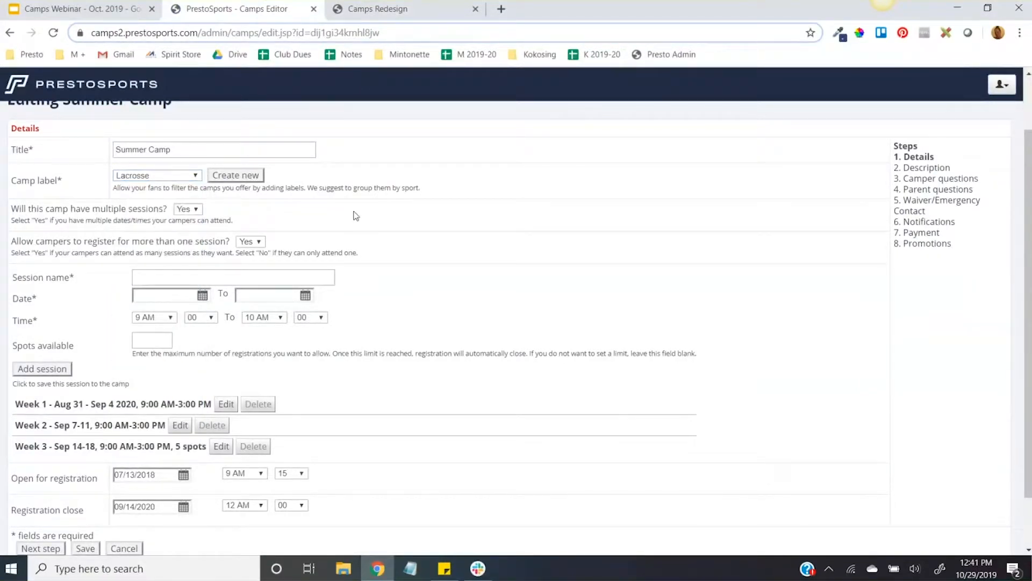
Step: Fill in a new session for the Summer Camp with the name Week 4 and 50 spots available
scroll(359, 212, "down", 2)
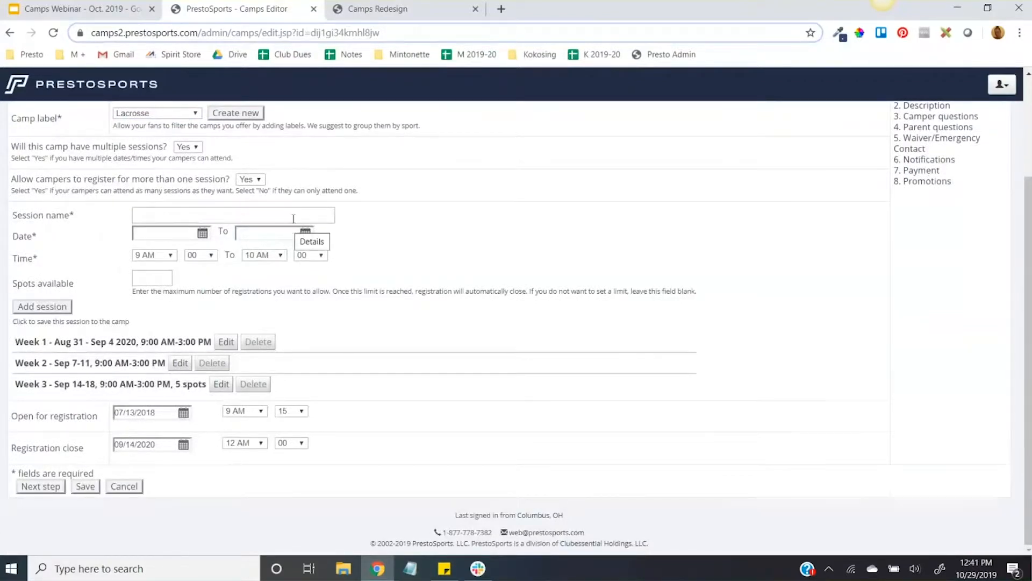
scroll(291, 229, "up", 1)
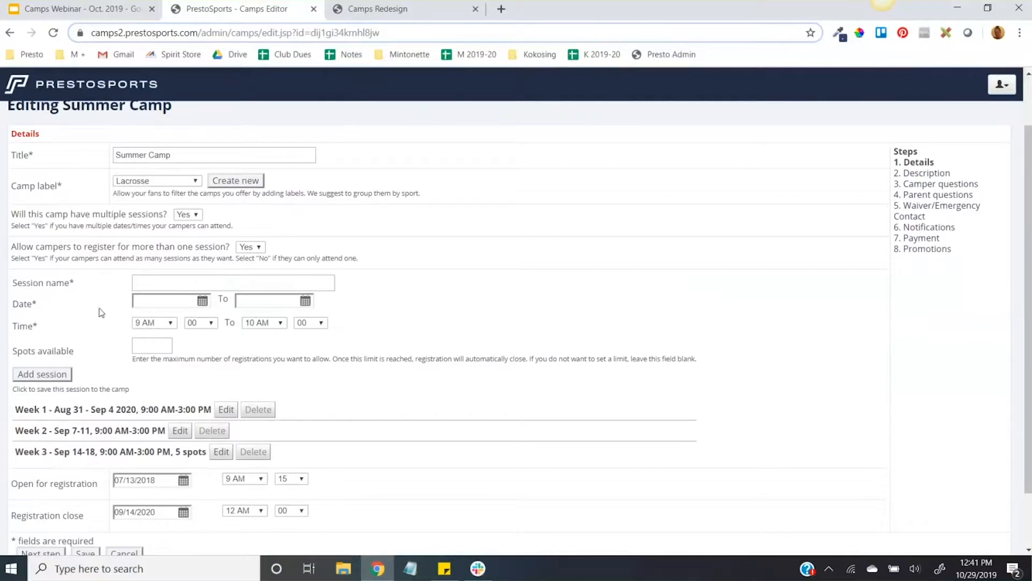
left_click(183, 281)
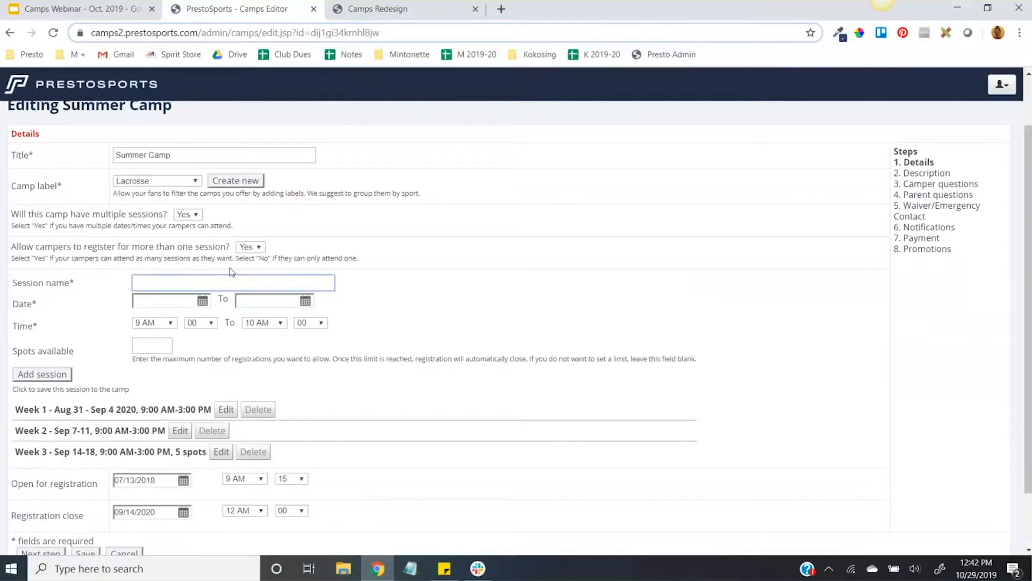
type("Week 4")
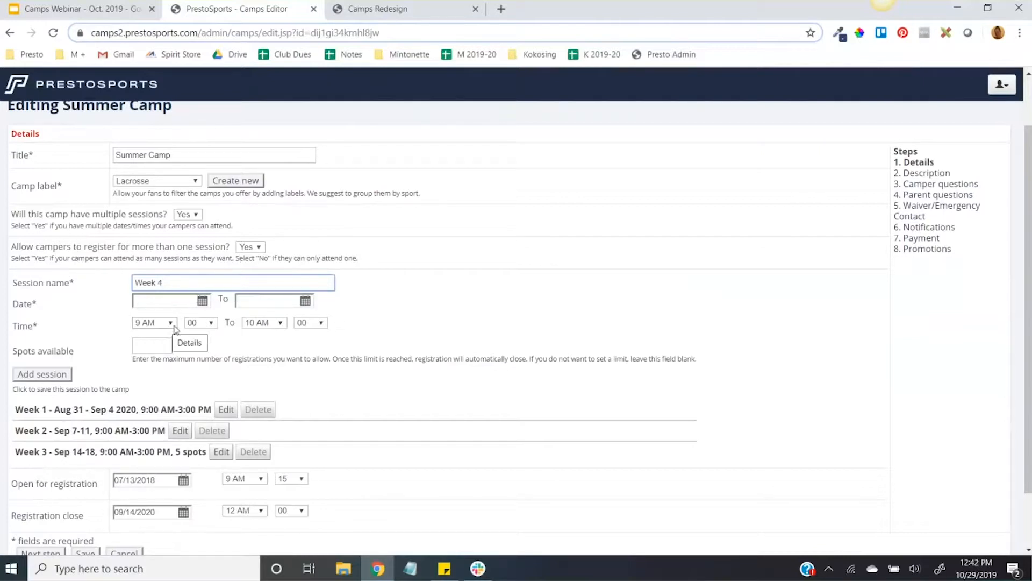
left_click(151, 348)
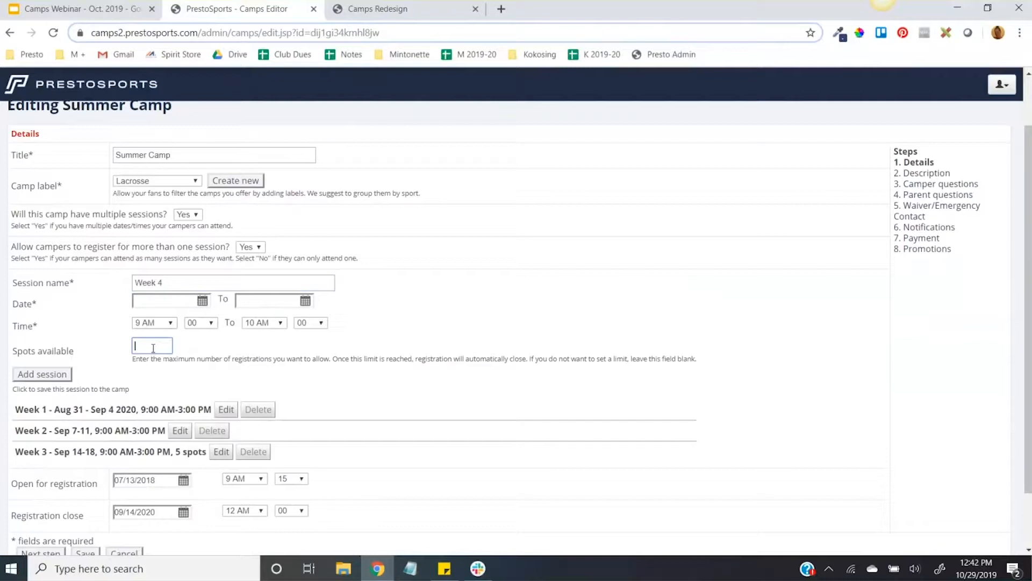
type("50")
left_click(259, 353)
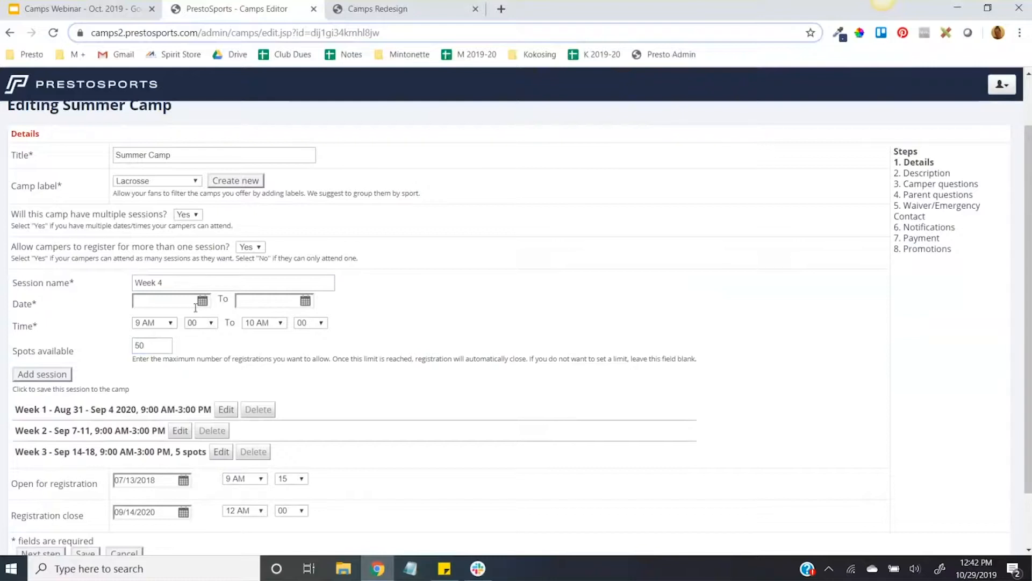
Step: Clear the unsaved session's name and its number of available spots
left_click_drag(179, 282, 134, 282)
key("BackSpace")
double_click(146, 337)
key("BackSpace")
Step: View the Summer Camp sessions on the public camps list, and return to the camp editor
scroll(272, 368, "down", 2)
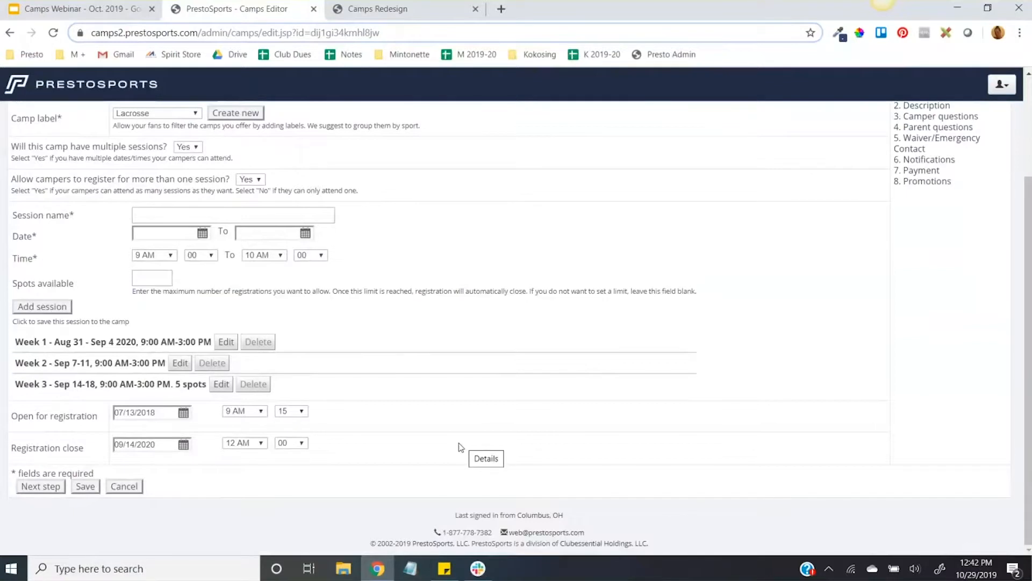
left_click(376, 8)
left_click(701, 150)
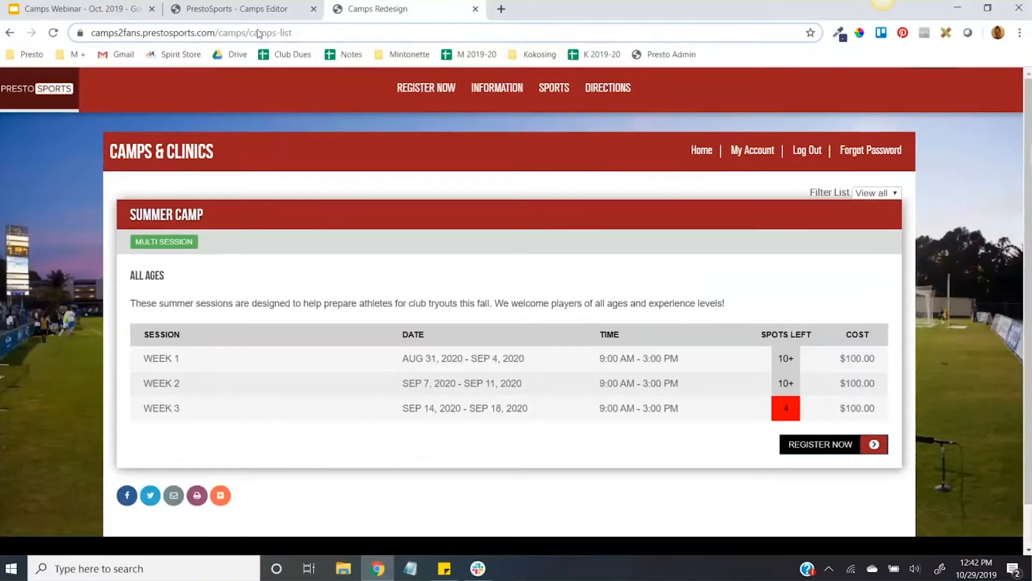
left_click(239, 9)
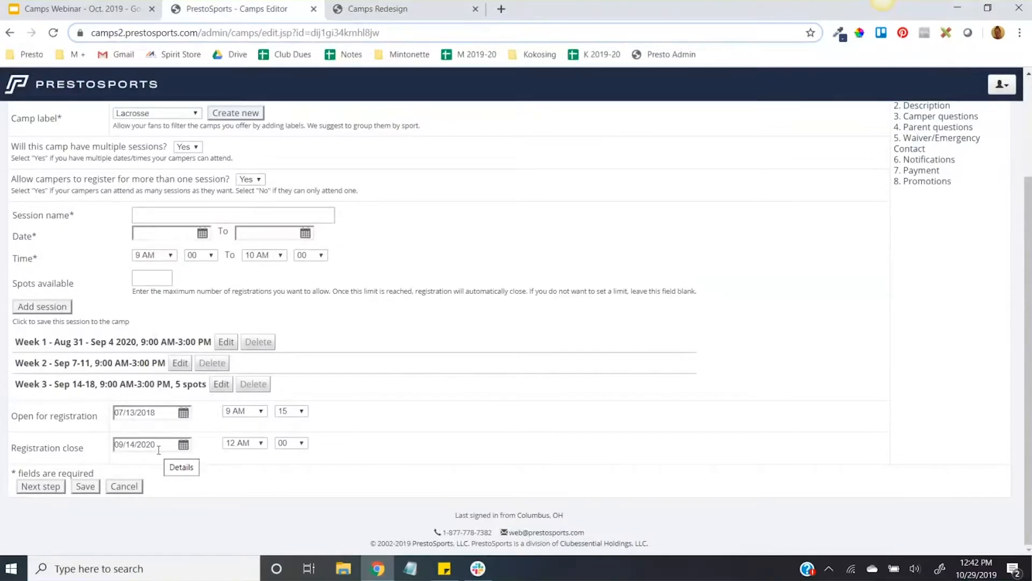
Step: Advance the Summer Camp editor to the Description section and examine the brief description
left_click(42, 487)
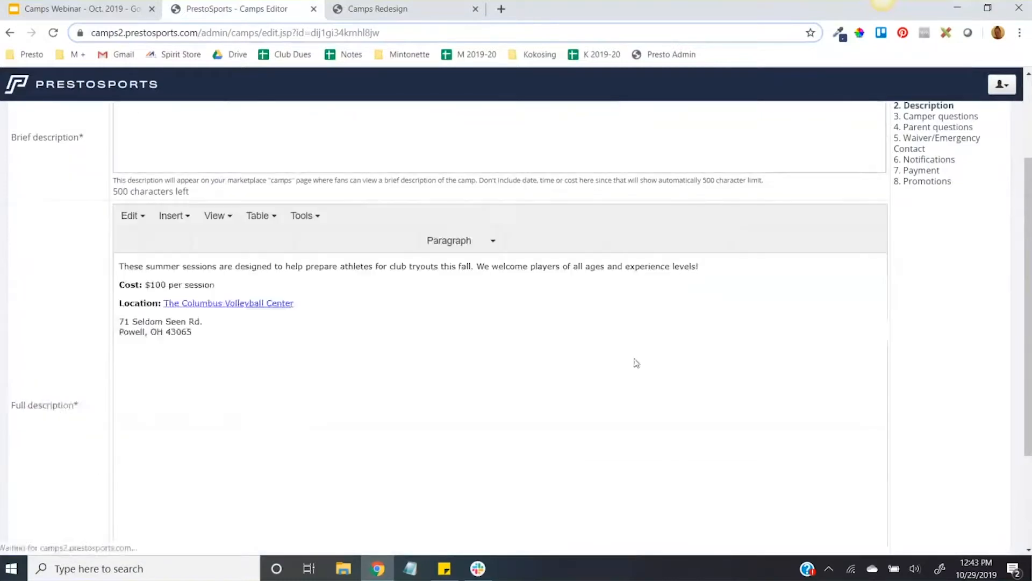
scroll(636, 362, "up", 3)
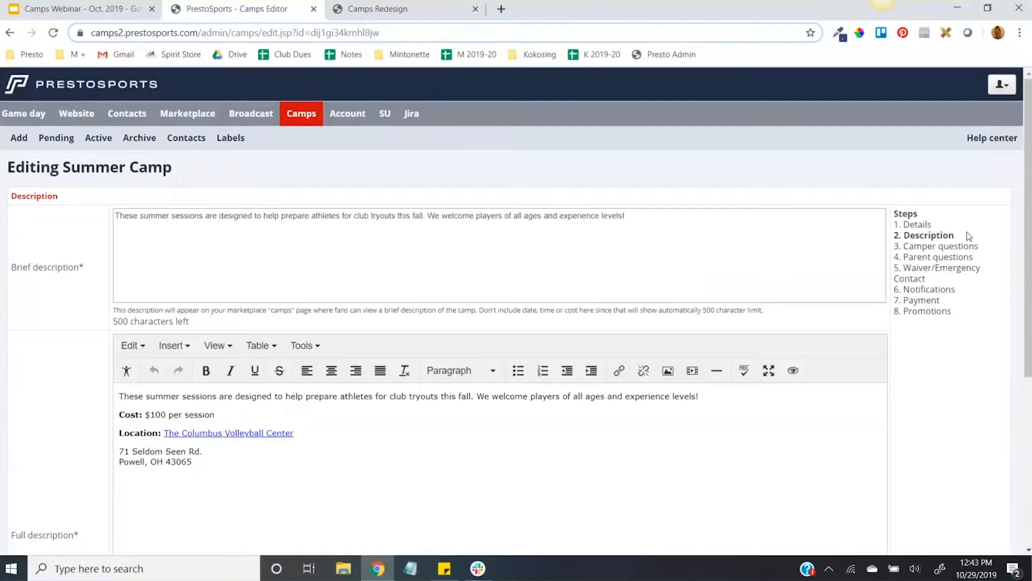
left_click(608, 244)
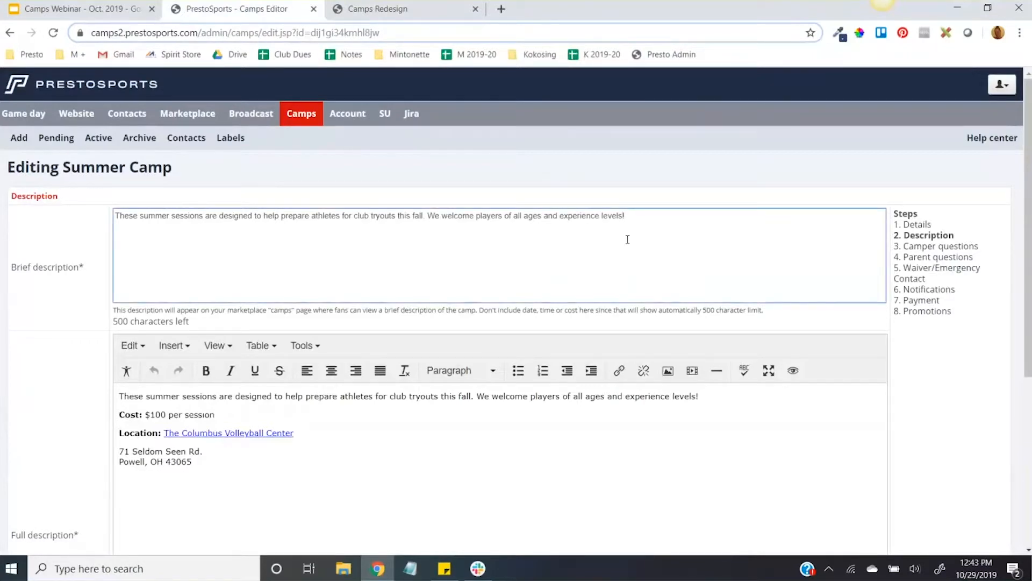
key("ctrl+a")
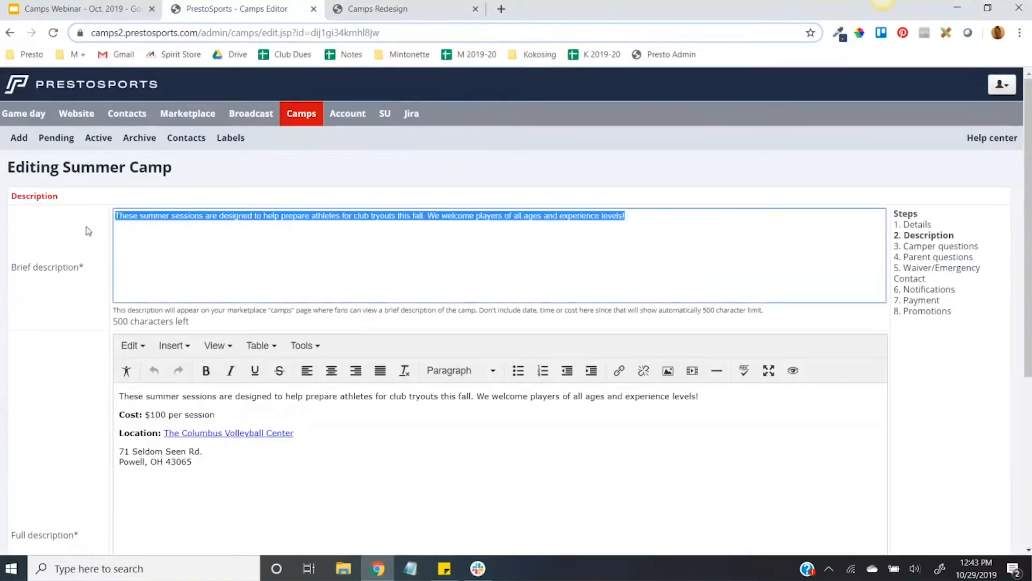
left_click(188, 235)
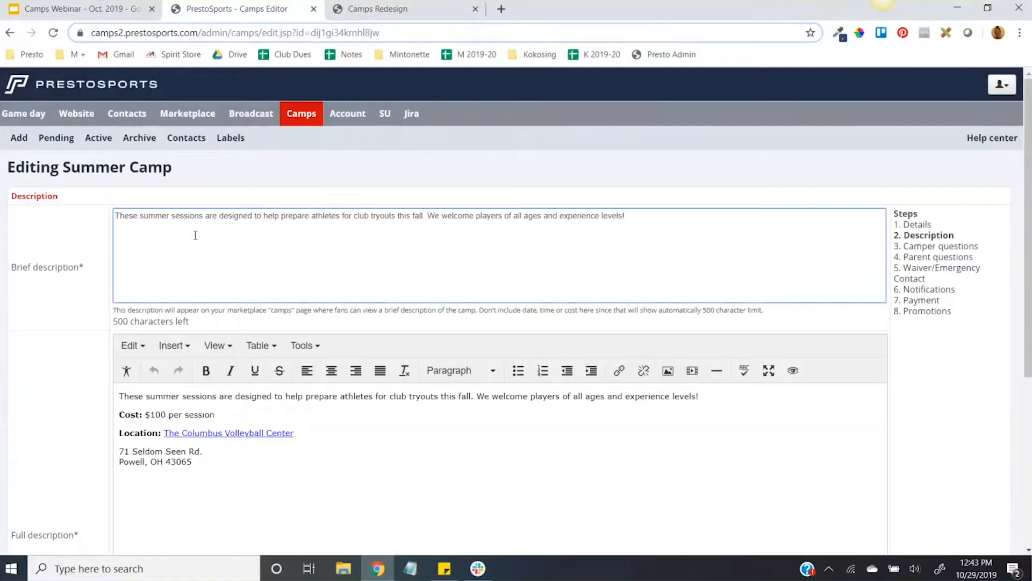
Step: Compare the brief description with the public Summer Camp listing, and examine the full description in the editor
left_click(361, 19)
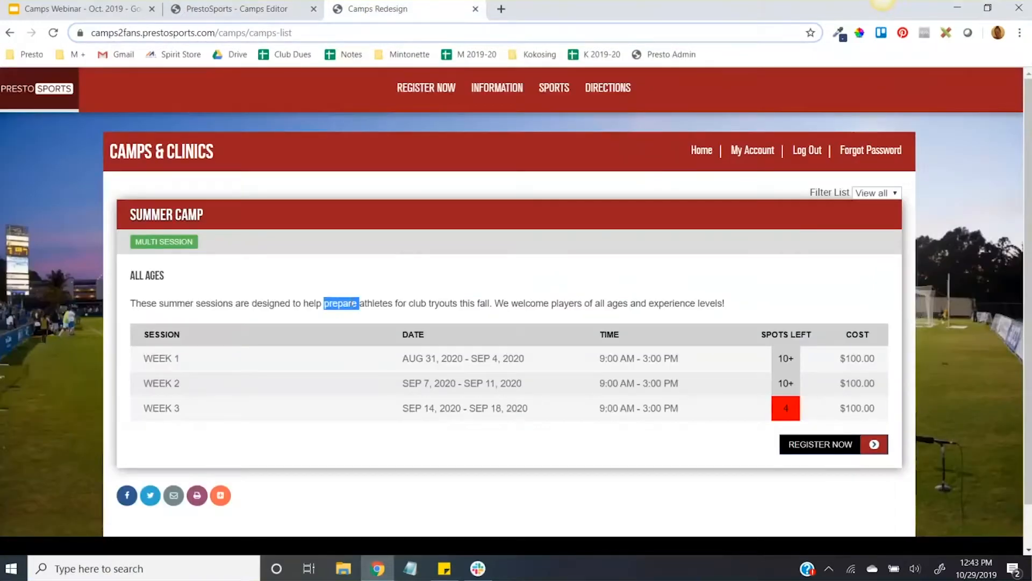
left_click(242, 9)
scroll(199, 313, "down", 5)
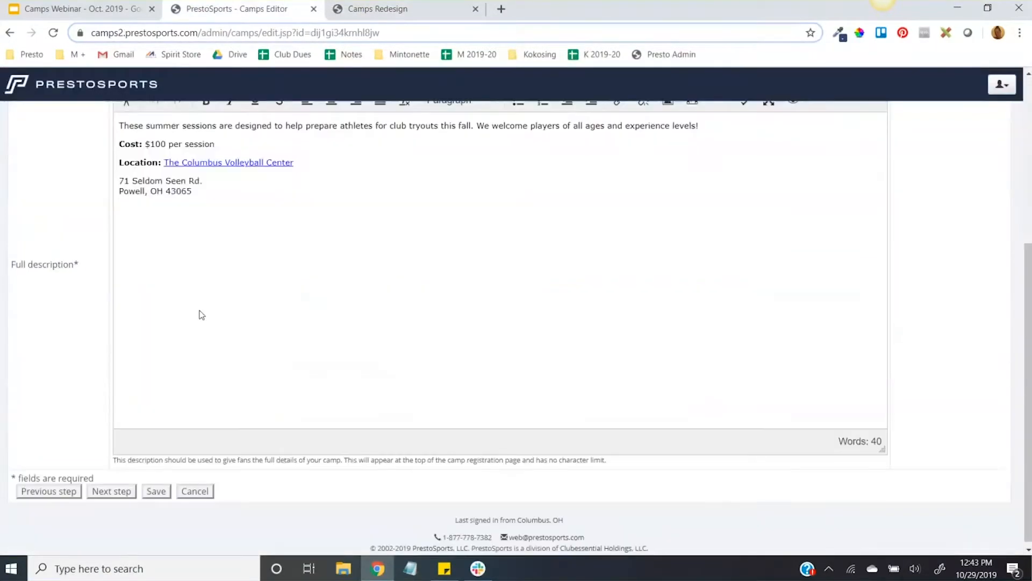
scroll(221, 341, "up", 1)
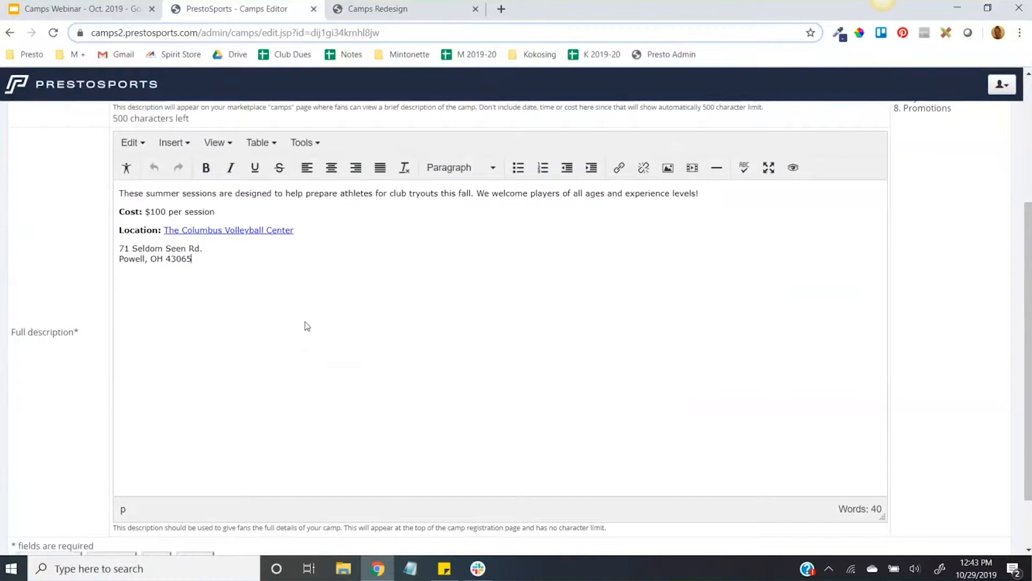
scroll(253, 375, "down", 2)
Step: Advance to the Camper questions section and review the required, show and hide options for the standard questions, leaving them unedited
left_click(118, 486)
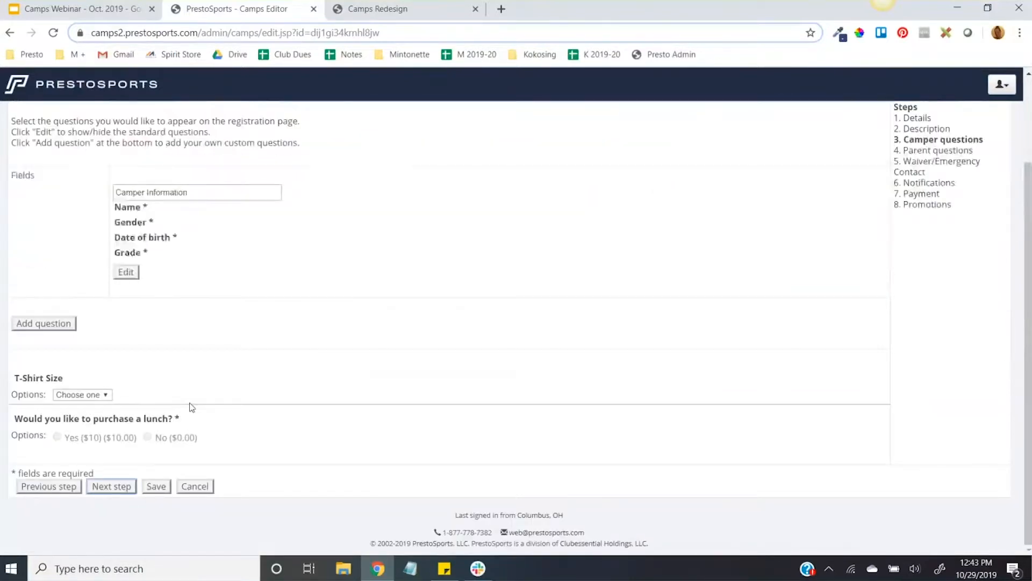
scroll(799, 369, "up", 1)
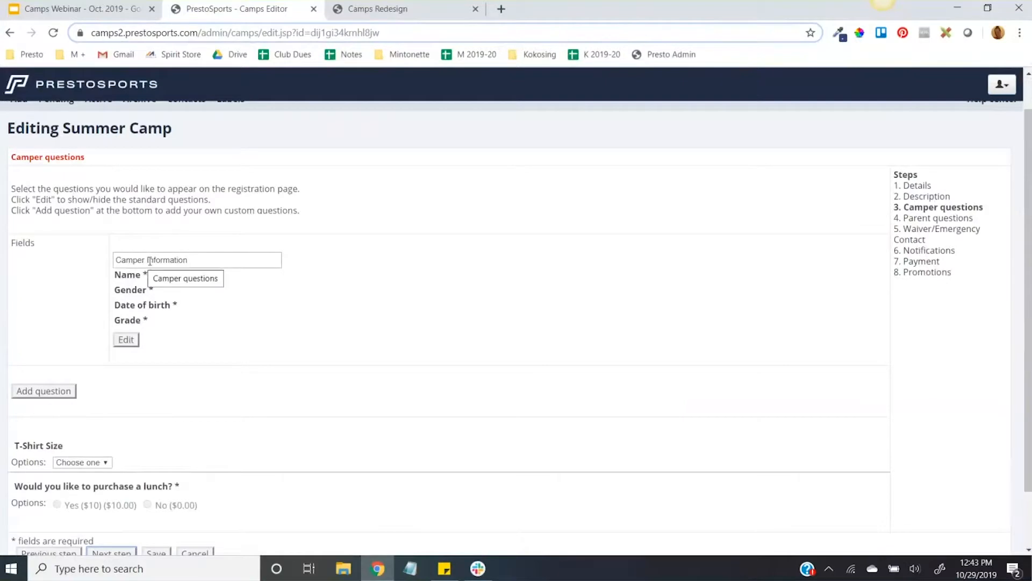
triple_click(189, 261)
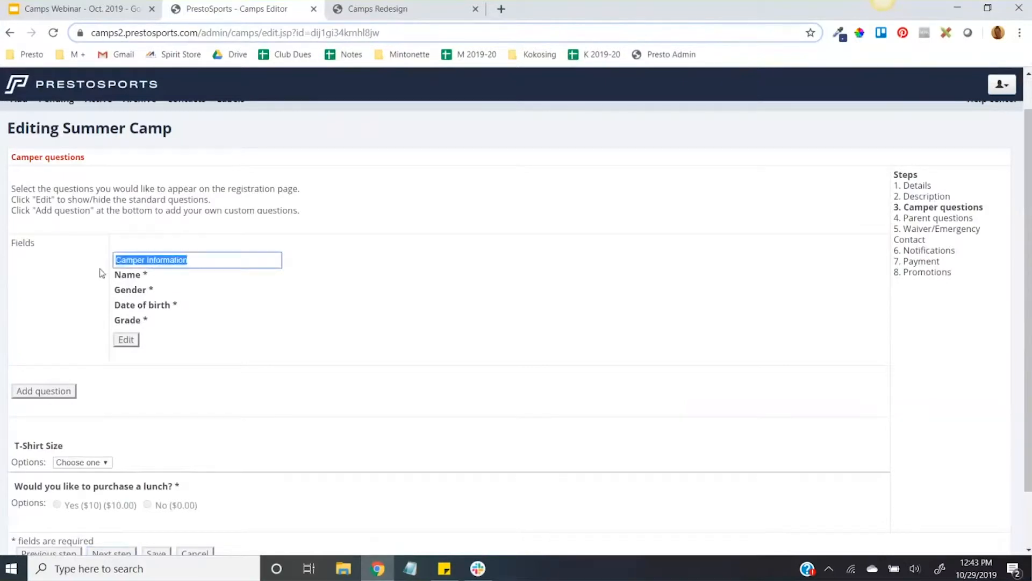
left_click(138, 263)
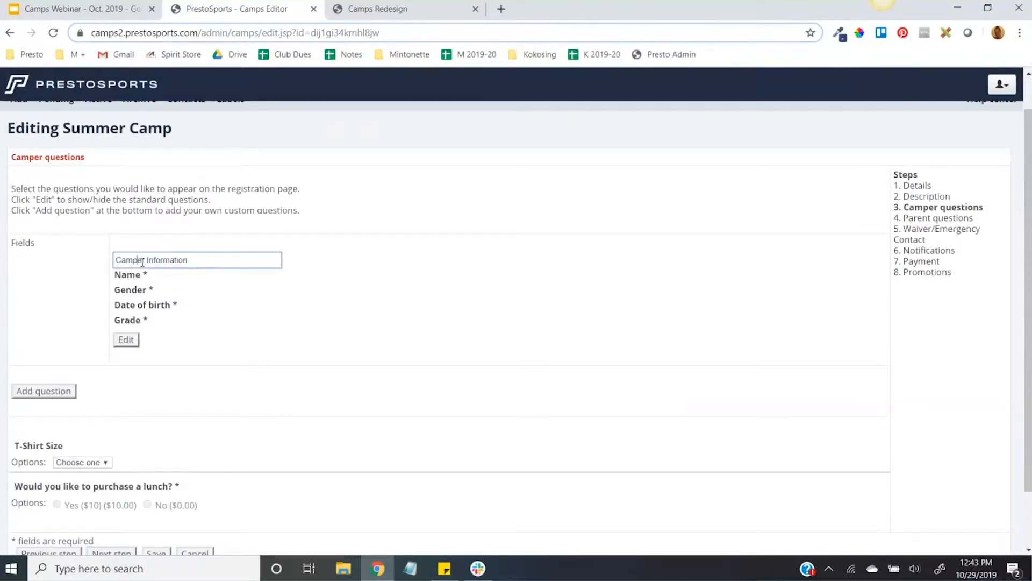
left_click(126, 345)
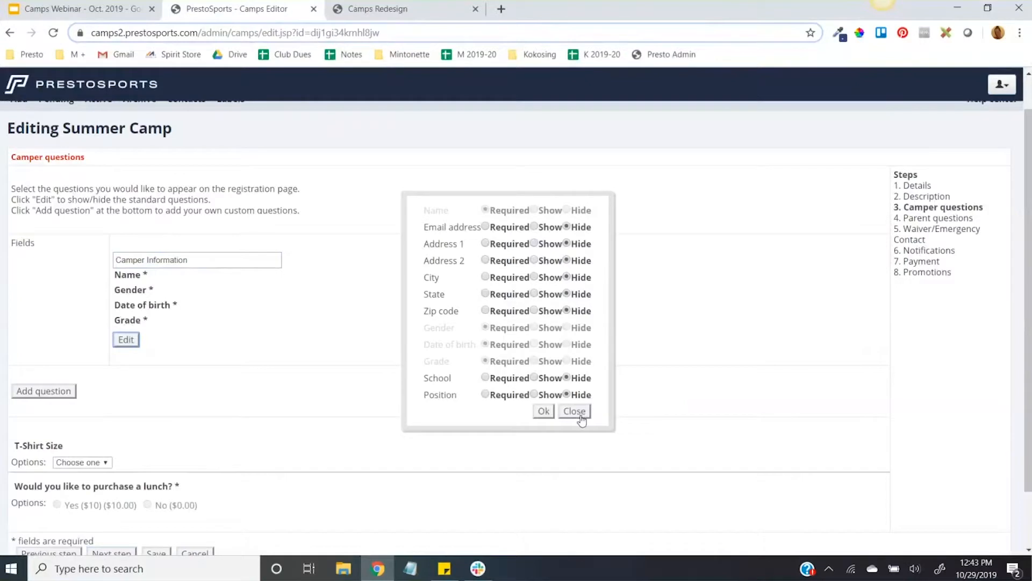
left_click(580, 418)
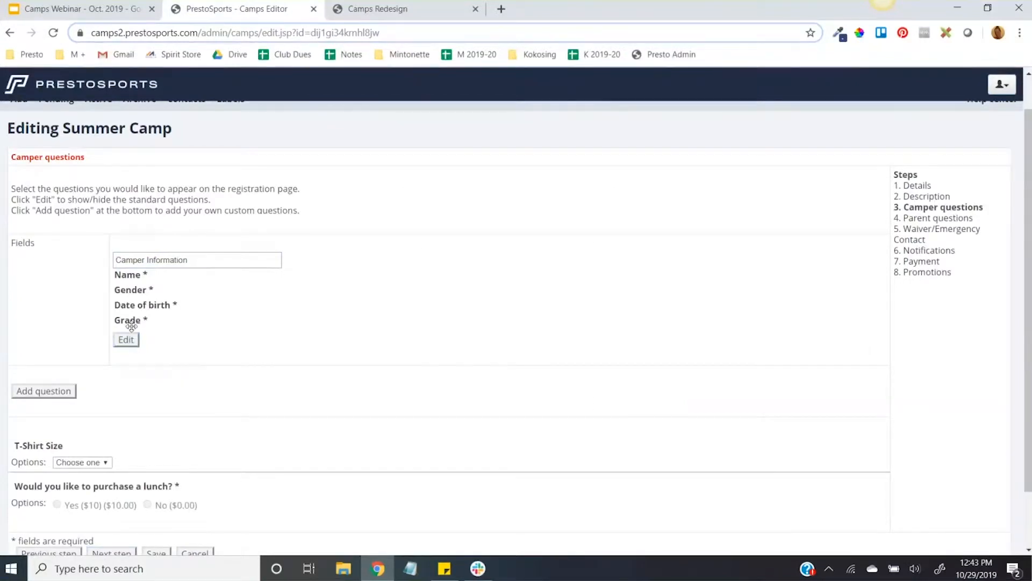
Step: Open the Summer Camp registration form on the public camps site and examine its camper information fields
left_click(367, 10)
left_click(608, 460)
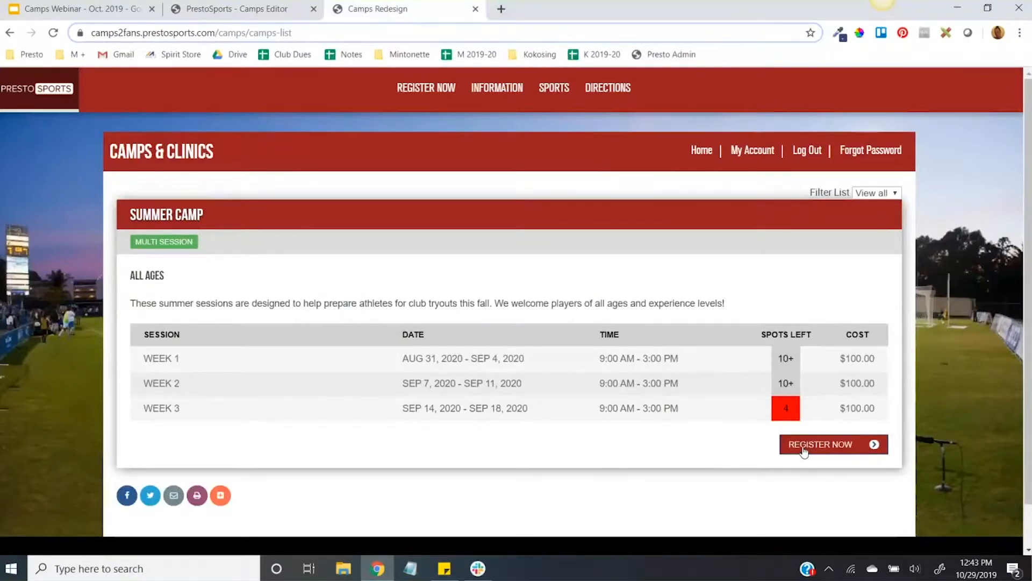
left_click(841, 452)
scroll(649, 350, "down", 4)
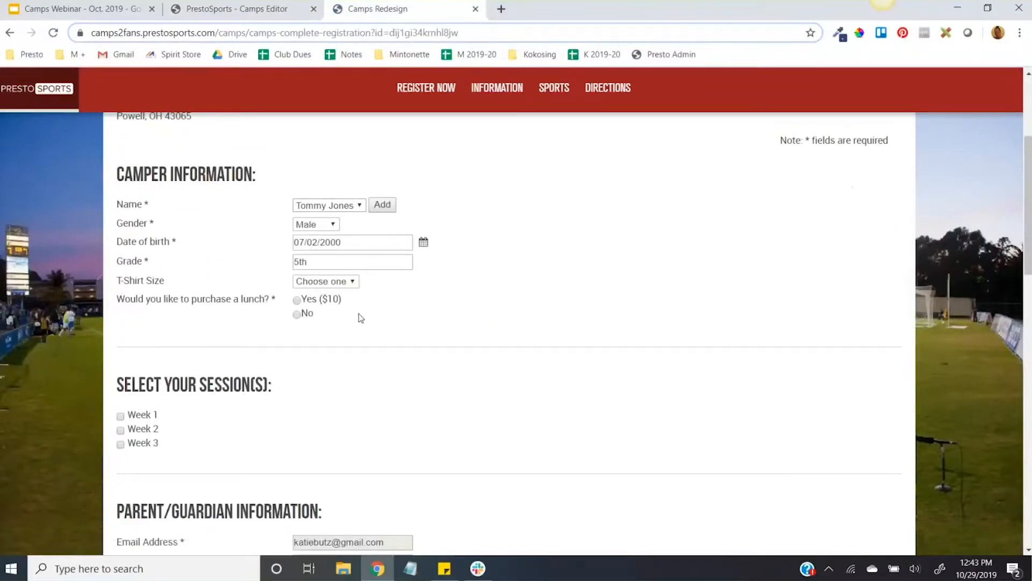
Step: Return to the camp editor and review the custom T-shirt size and lunch purchase questions
left_click(218, 4)
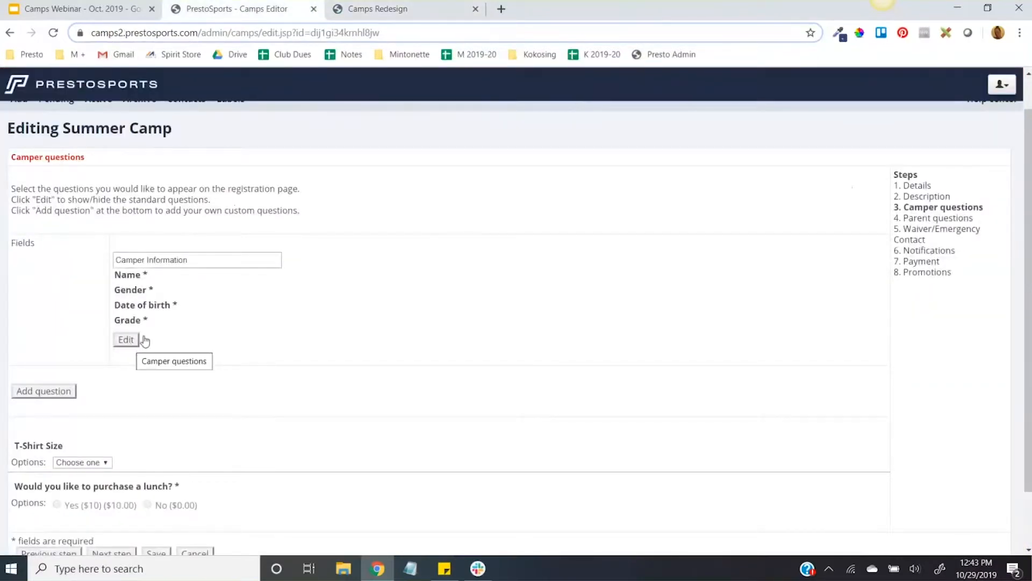
scroll(265, 304, "down", 2)
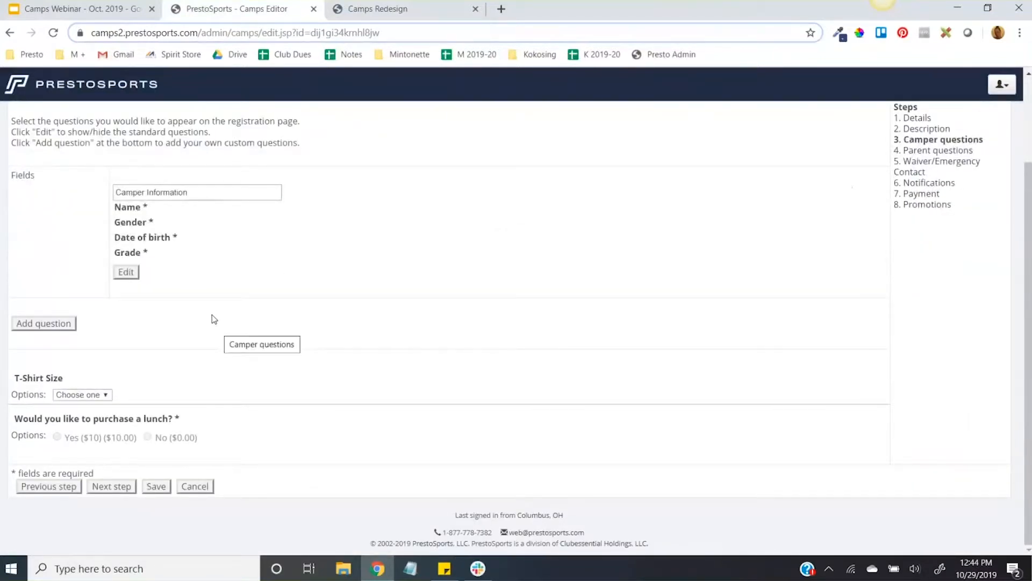
mouse_move(224, 417)
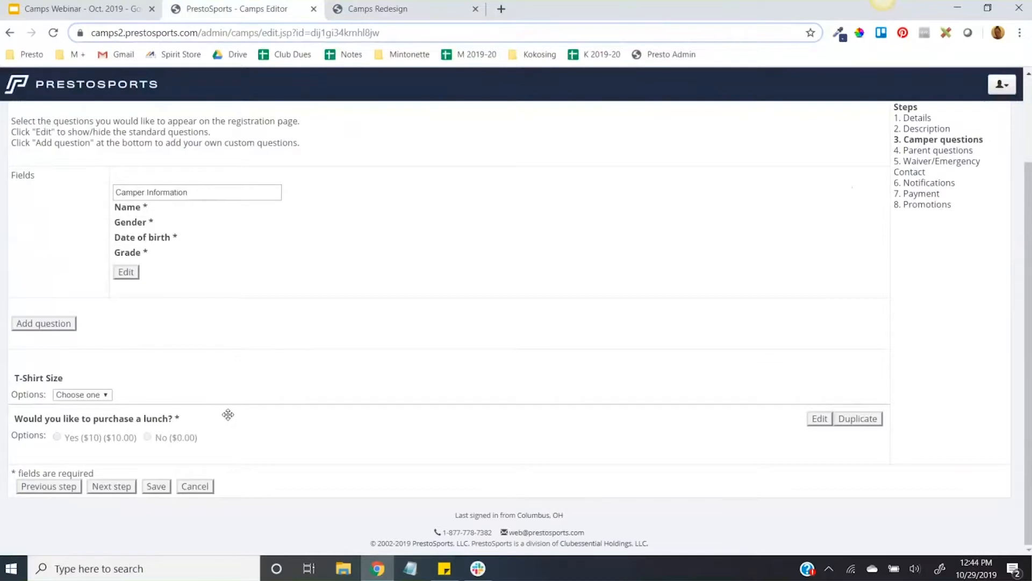
Step: Look at the blank custom question form and examine the lunch question's options, fees and required setting, leaving both uncommitted
left_click(45, 325)
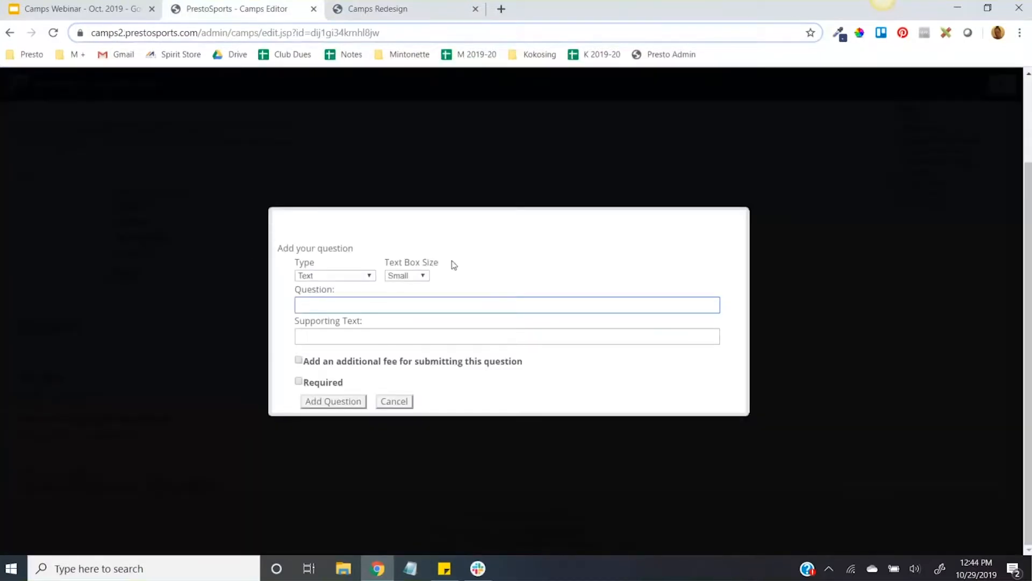
left_click(395, 402)
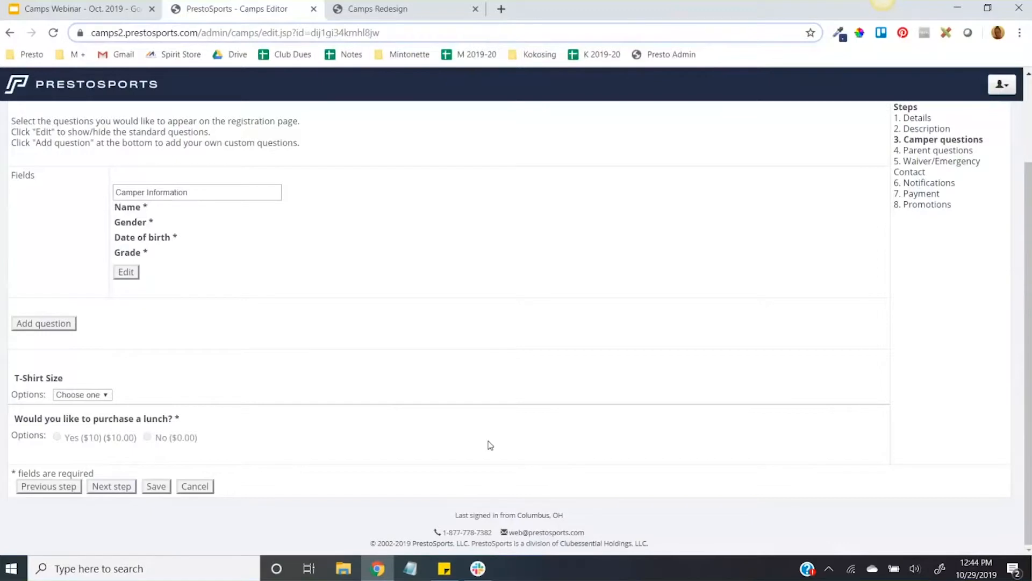
mouse_move(816, 420)
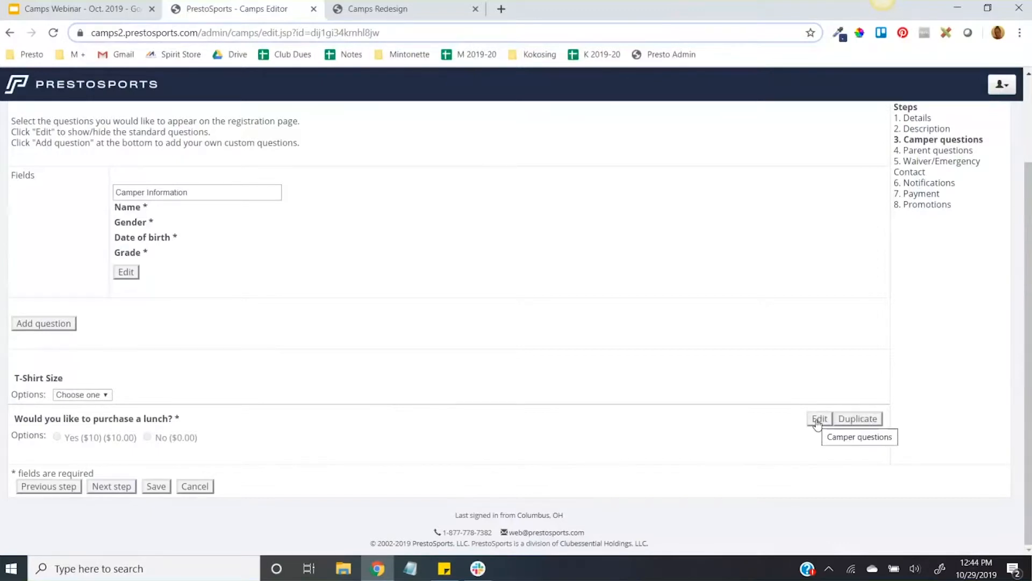
left_click(818, 419)
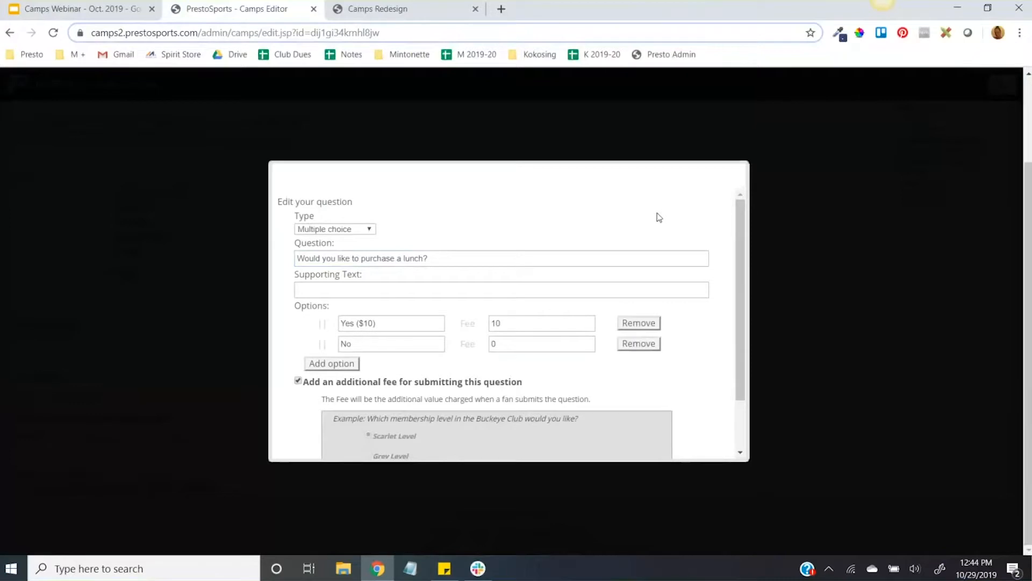
left_click_drag(376, 322, 331, 322)
left_click(518, 321)
left_click_drag(518, 322, 489, 326)
left_click_drag(375, 345, 338, 346)
left_click(492, 346)
scroll(495, 417, "down", 2)
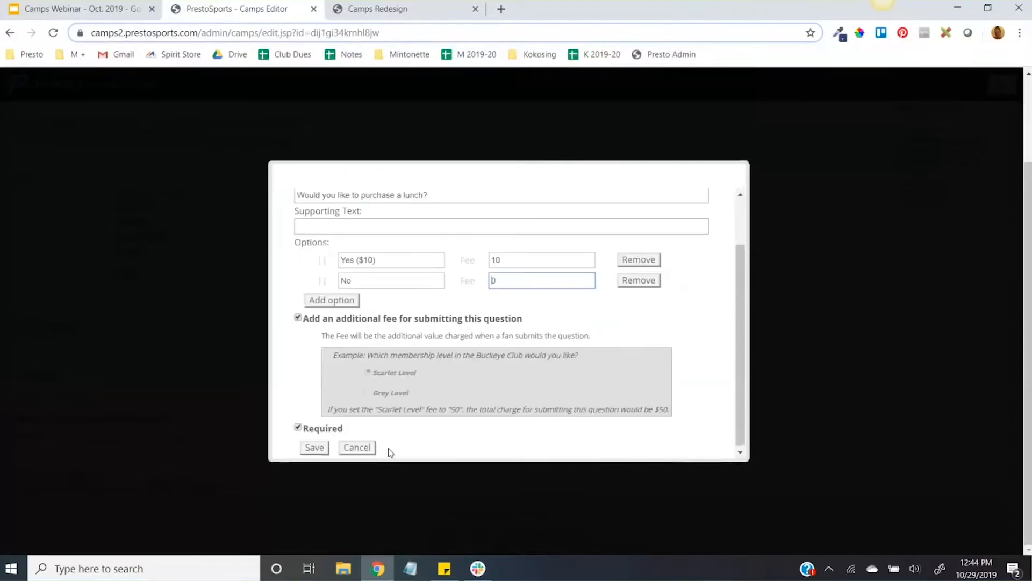
left_click(368, 448)
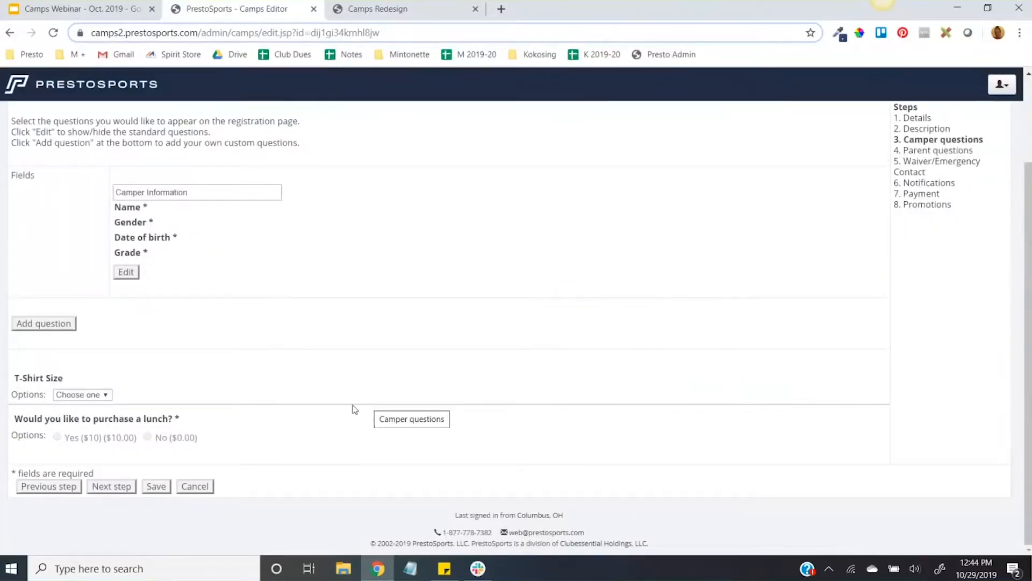
Step: Advance through Parent questions to the Waiver and Emergency Contact section and examine the waiver text
left_click(113, 489)
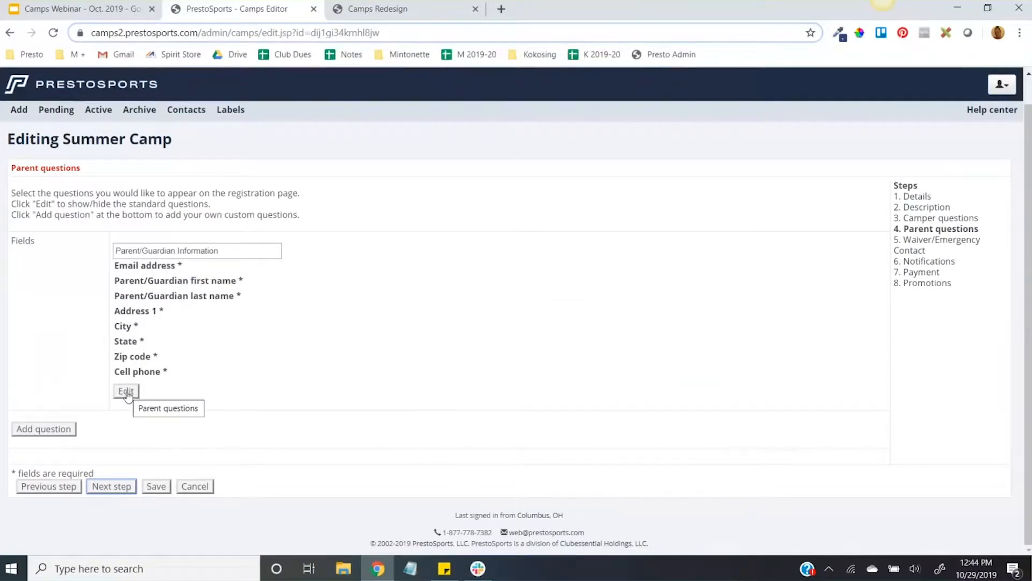
left_click(110, 487)
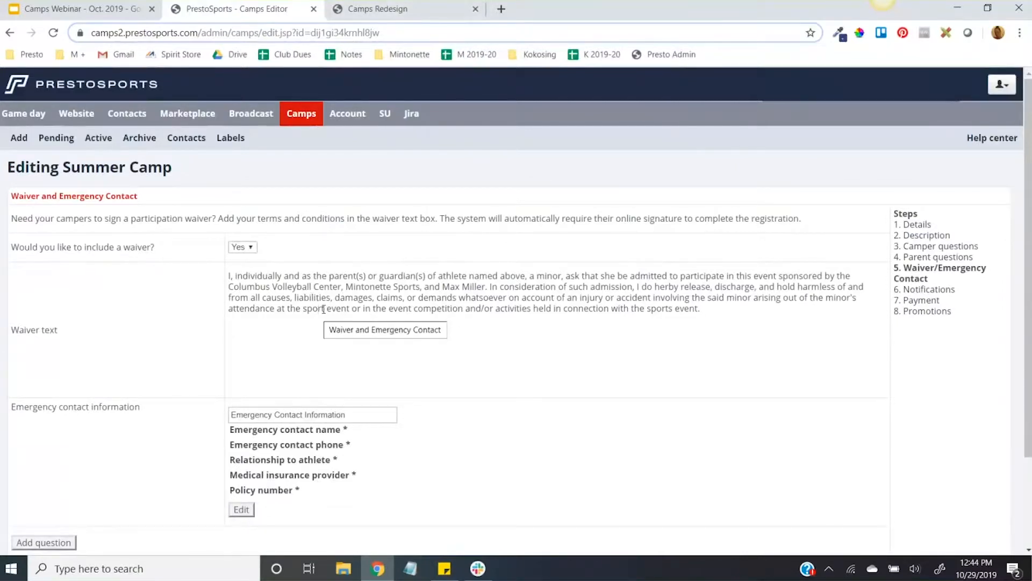
left_click_drag(732, 317, 246, 286)
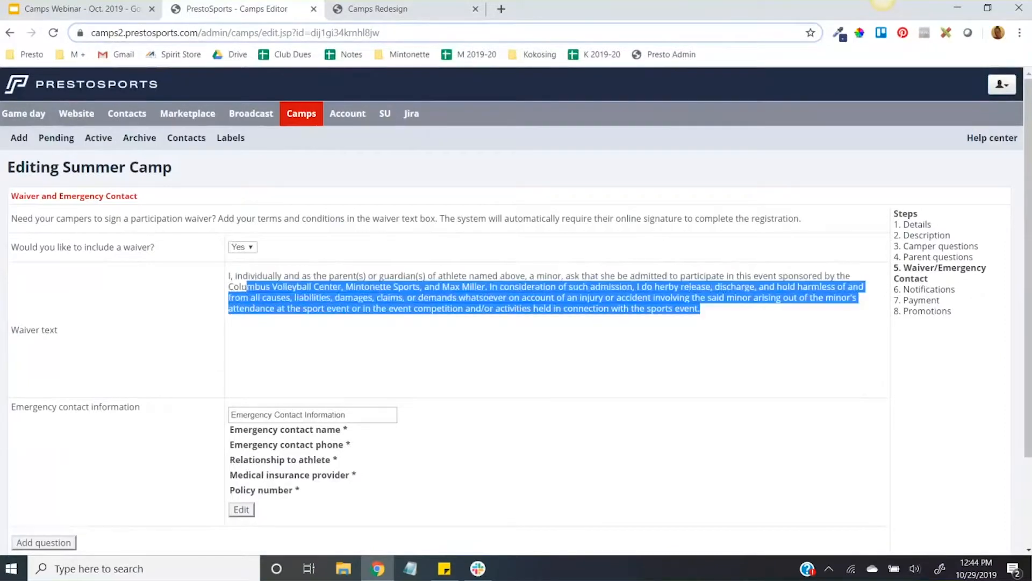
Step: Compare the waiver text with the waiver and signature section on the public registration form, and return to the camp editor
left_click(399, 10)
scroll(507, 265, "down", 10)
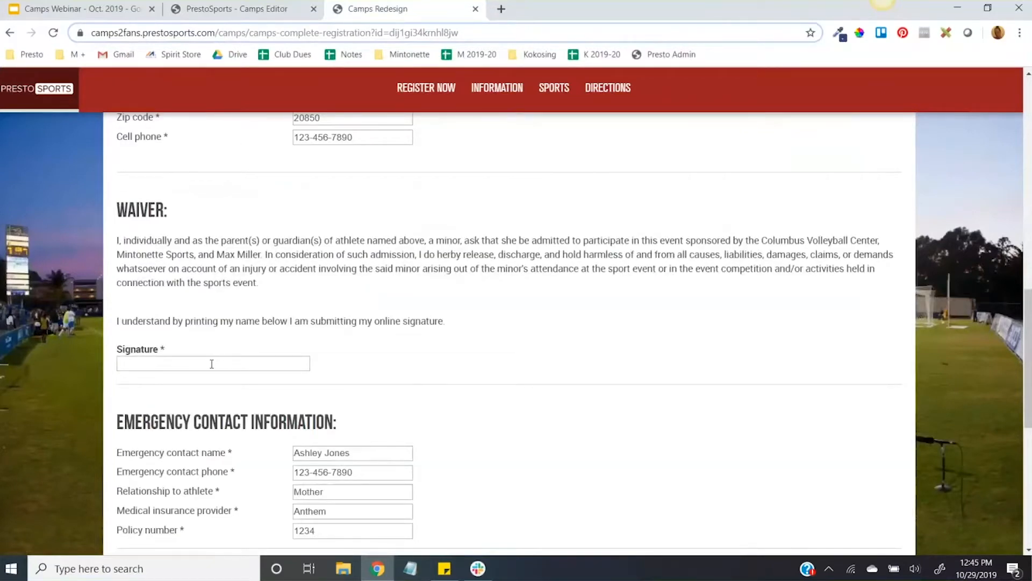
left_click(260, 9)
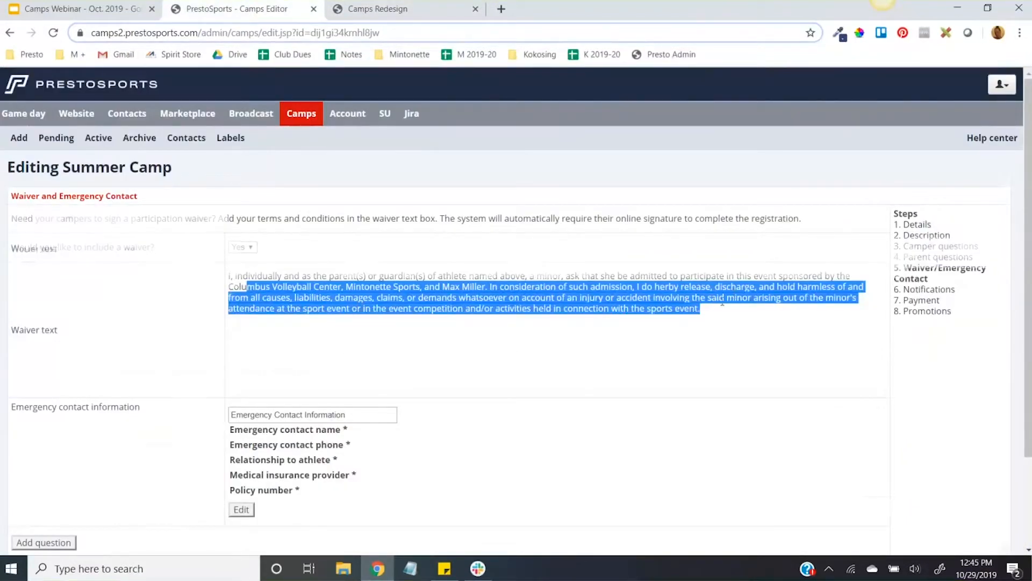
Step: Review the emergency contact questions, including the add-question form and the standard field options, leaving them unedited
scroll(699, 300, "down", 3)
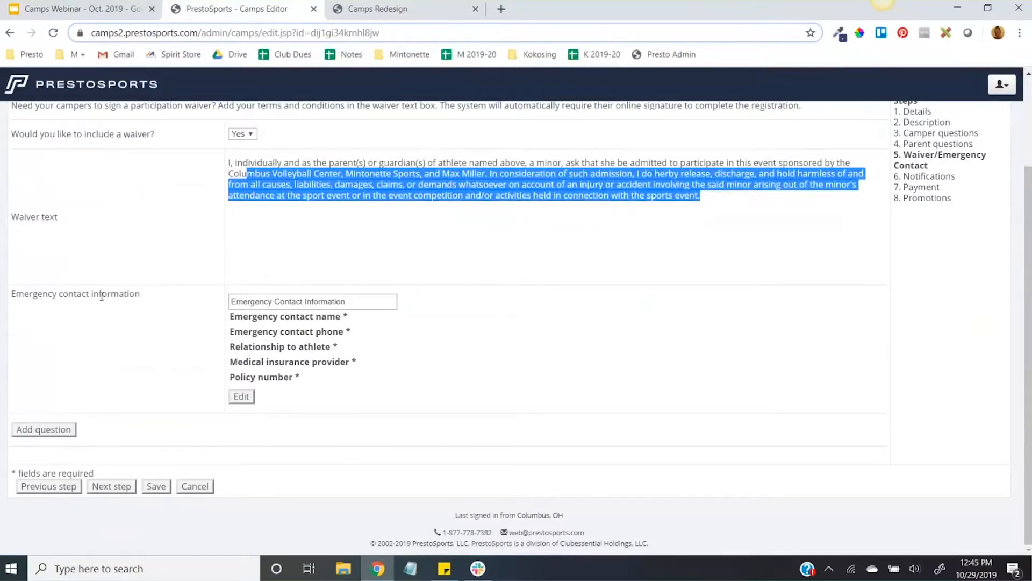
left_click(364, 299)
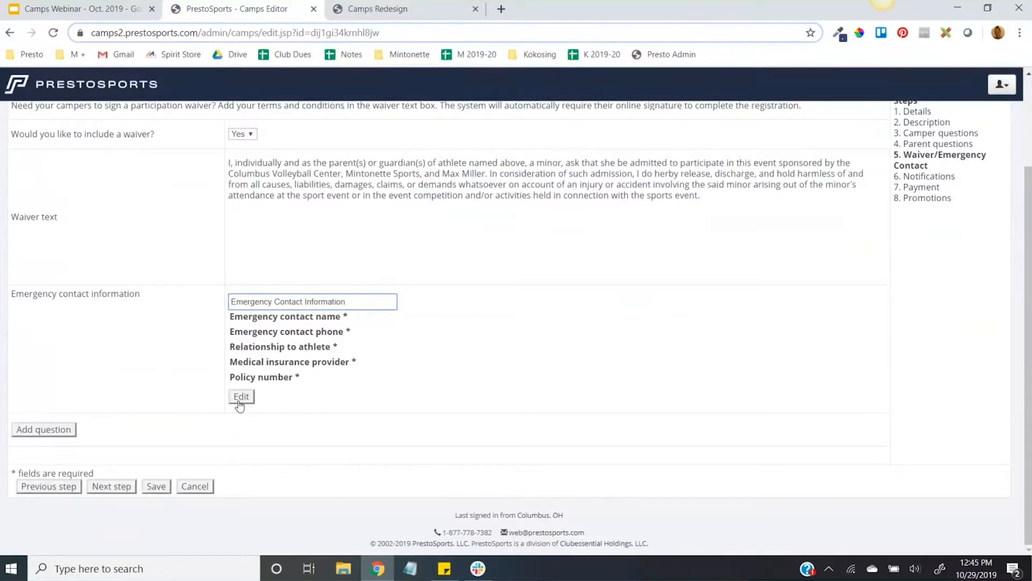
left_click(43, 437)
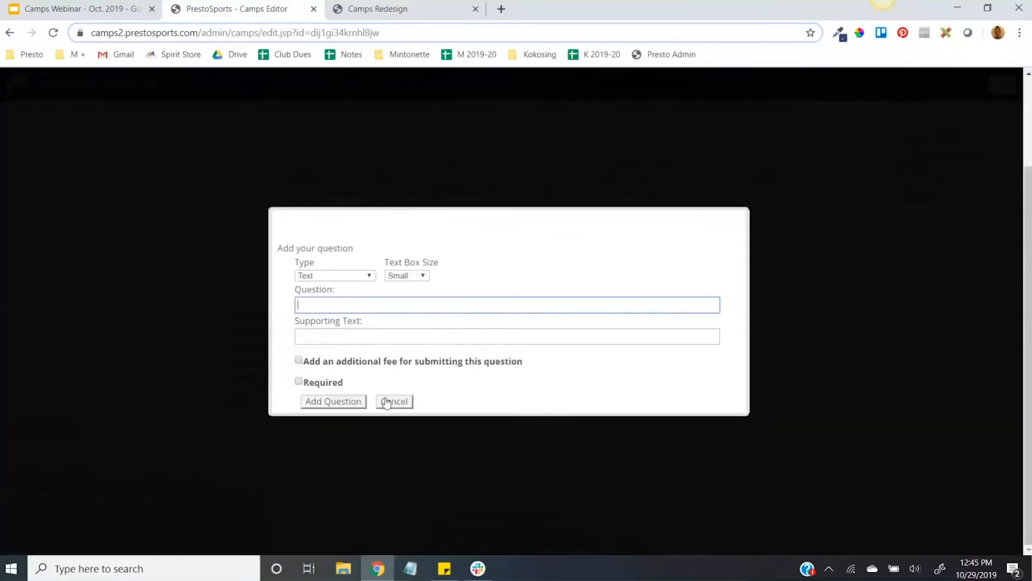
left_click(395, 402)
left_click(240, 403)
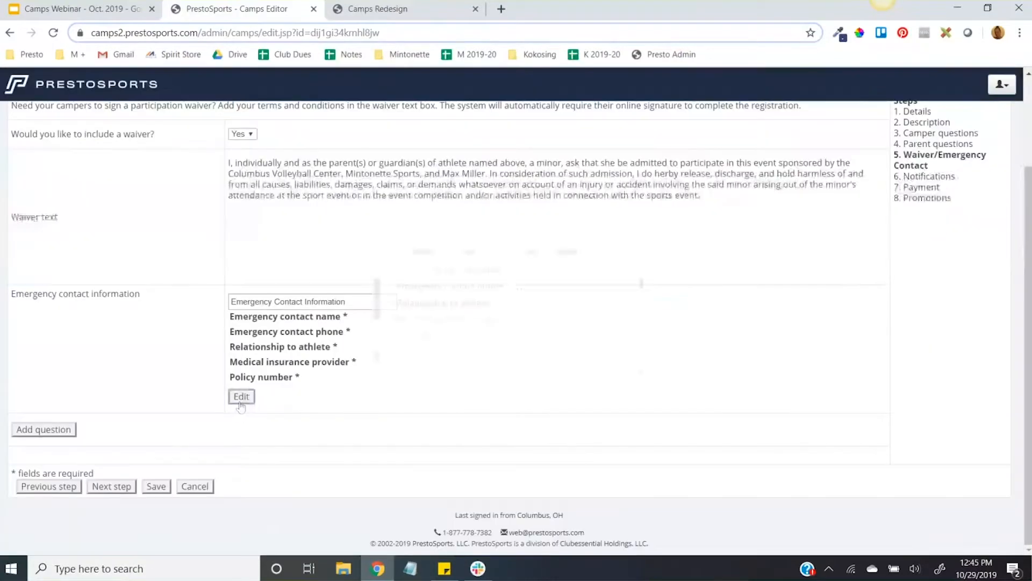
left_click(602, 352)
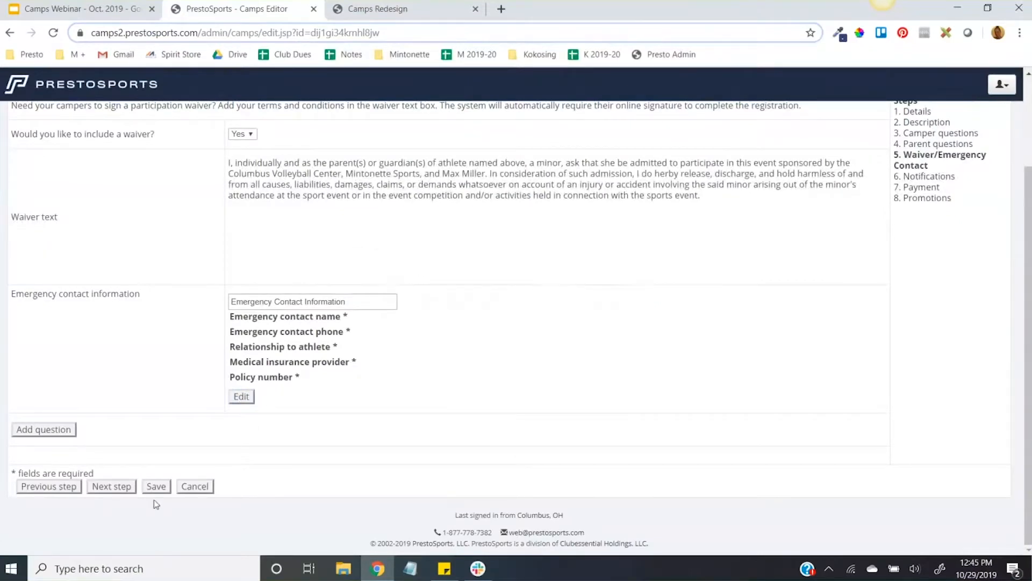
Step: Advance to the Notifications section and review the registration notification recipient and the frequency options
left_click(111, 487)
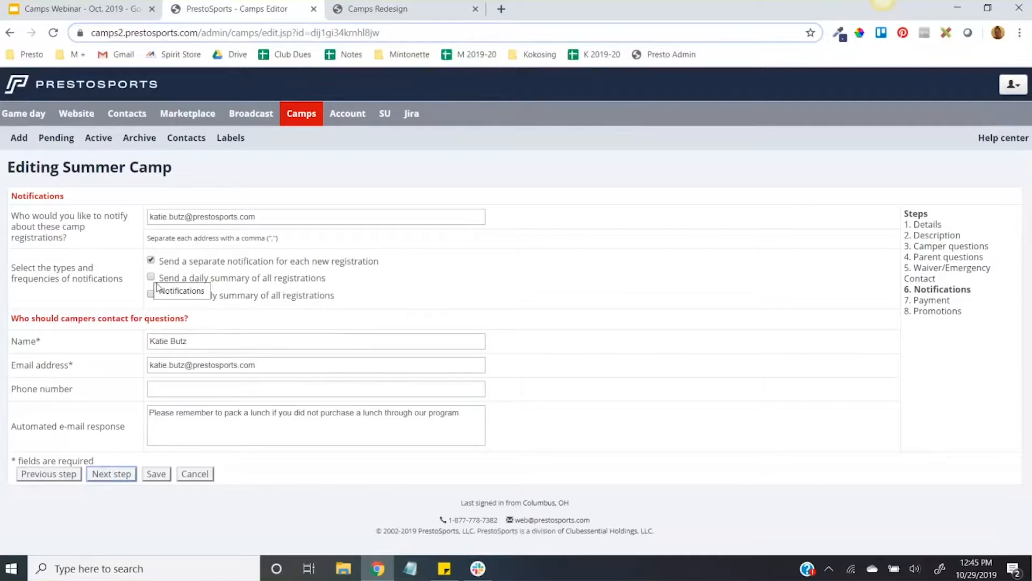
left_click(285, 215)
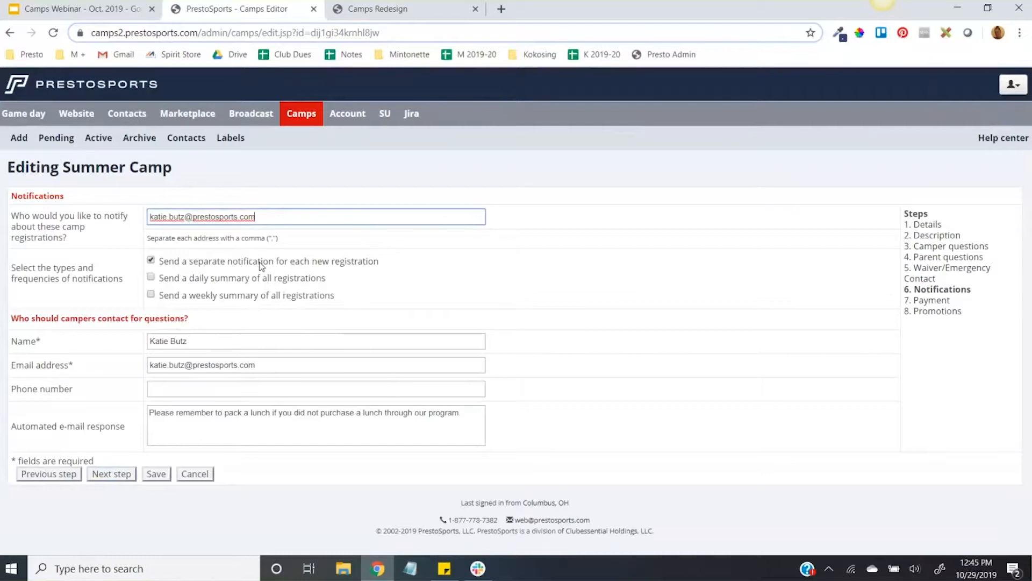
left_click(155, 295)
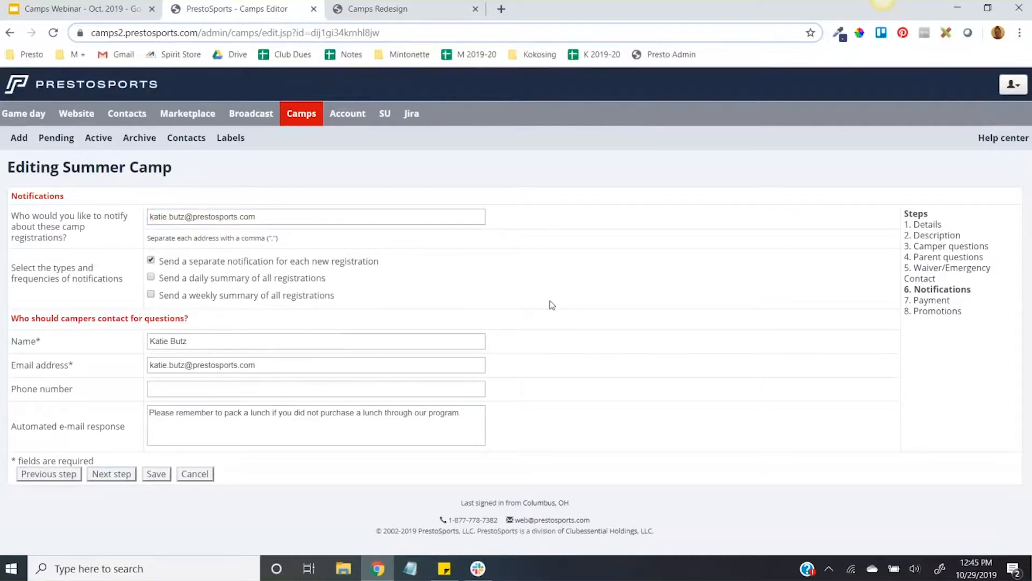
Step: Examine the contact details for camper questions and the automated e-mail response text, leaving them unedited
left_click(234, 418)
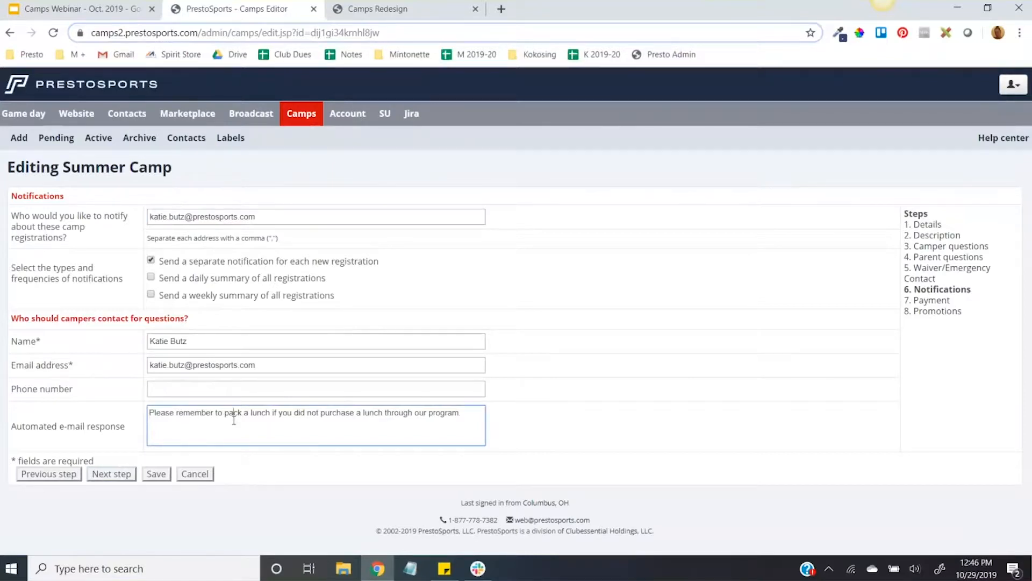
left_click_drag(189, 341, 132, 340)
left_click(132, 341)
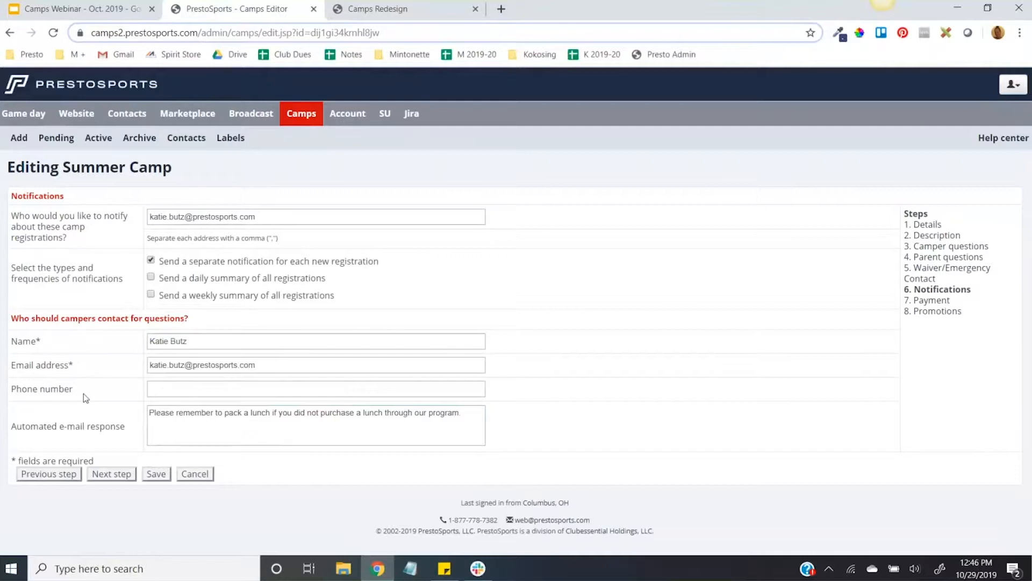
left_click(476, 416)
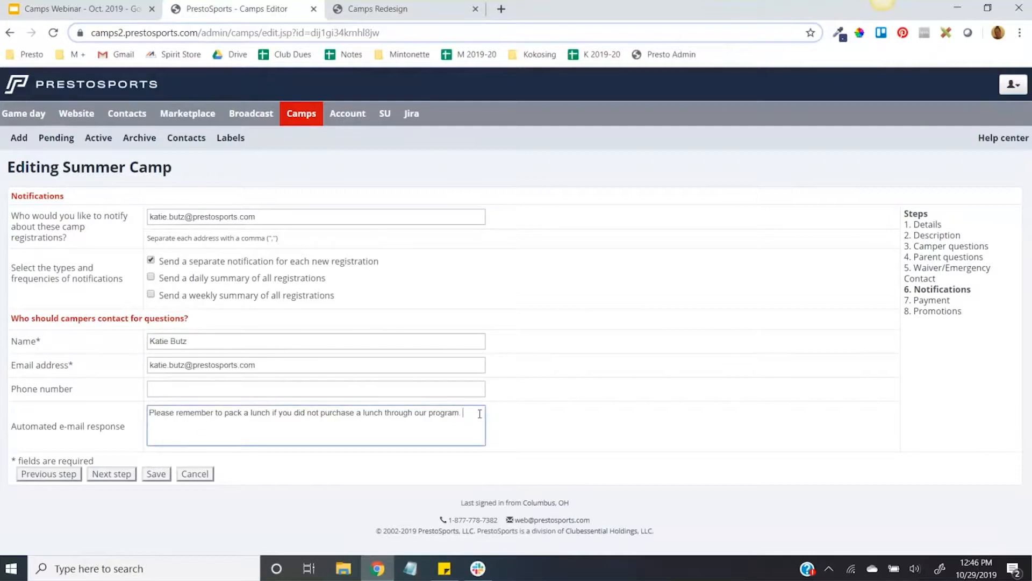
left_click_drag(480, 413, 89, 419)
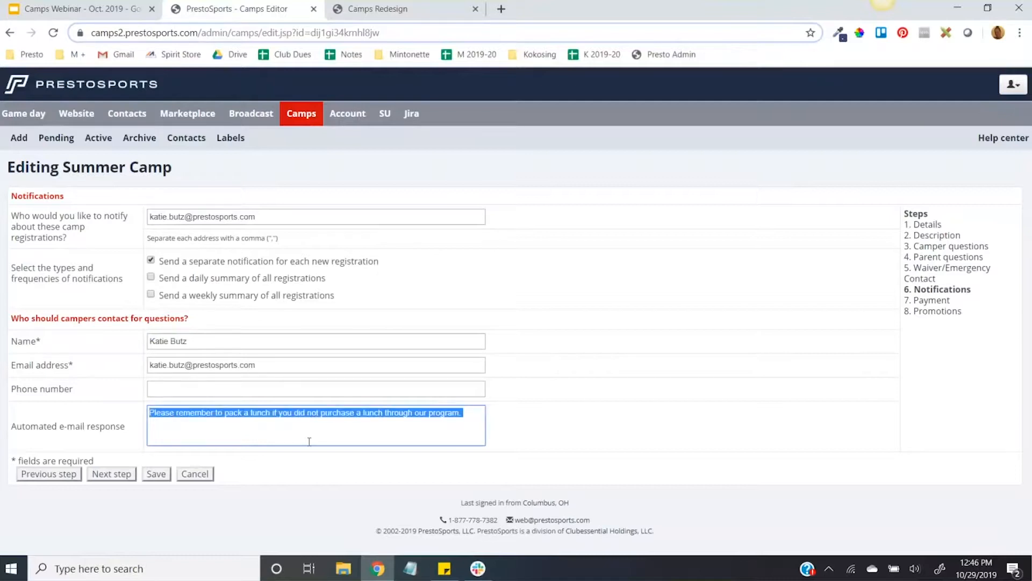
left_click(271, 431)
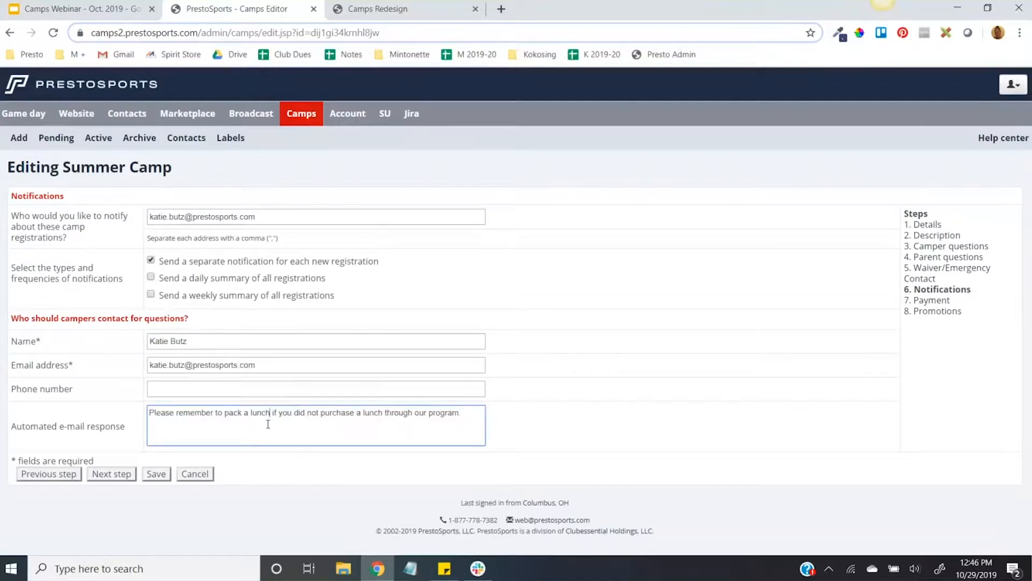
Step: Advance to the Payment section and examine the costs of the three weekly sessions
left_click(111, 473)
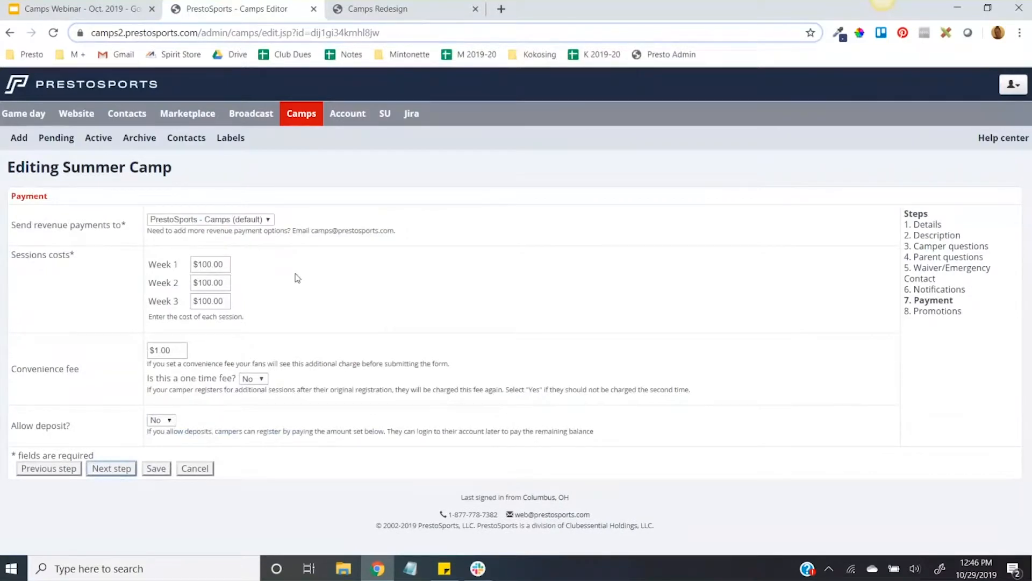
left_click_drag(198, 264, 206, 264)
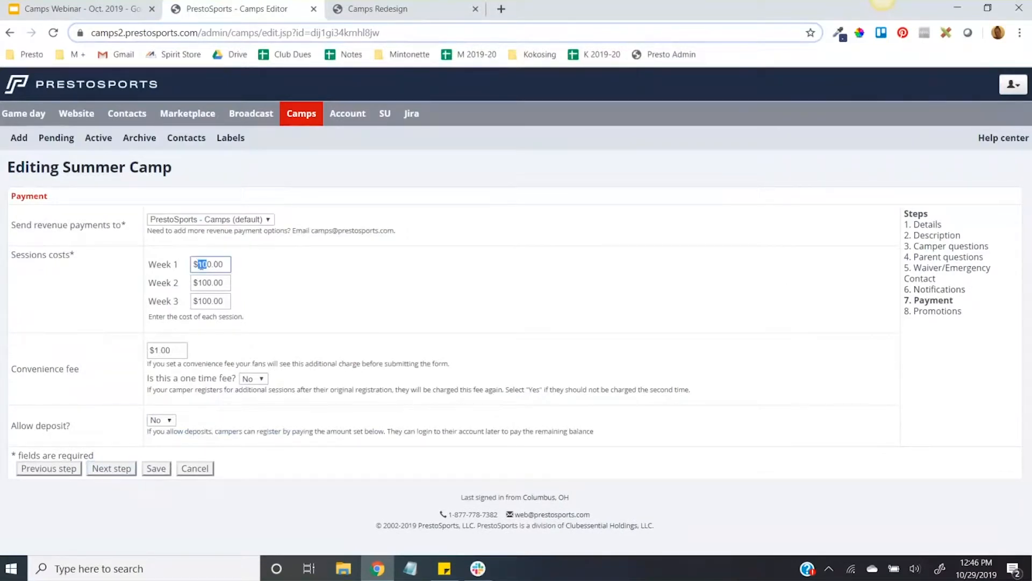
left_click(295, 301)
Step: Find the registration fee notice at the end of the public registration form, and return to the camp editor's payment settings
left_click(376, 9)
scroll(351, 398, "down", 8)
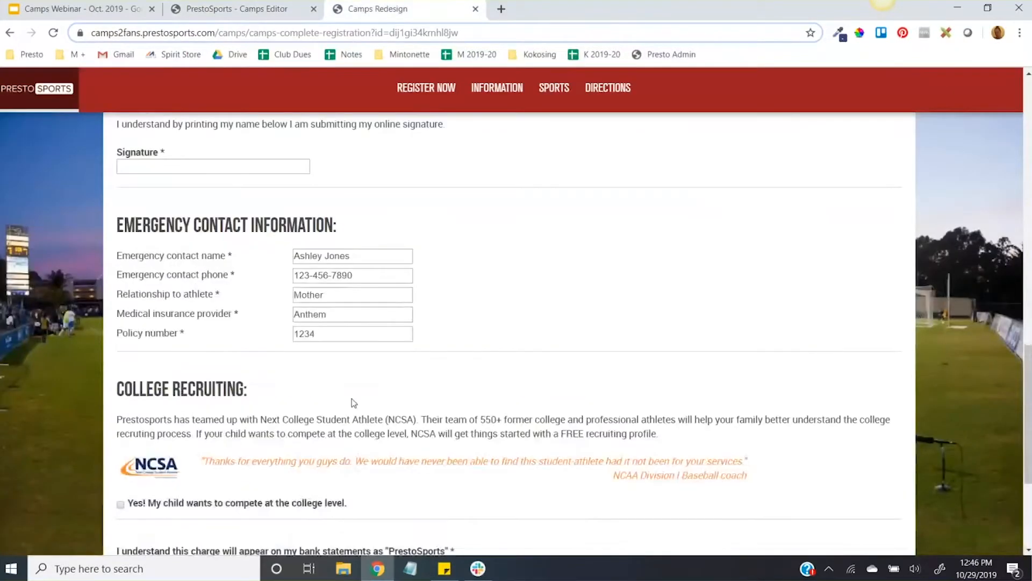
left_click_drag(116, 398, 392, 405)
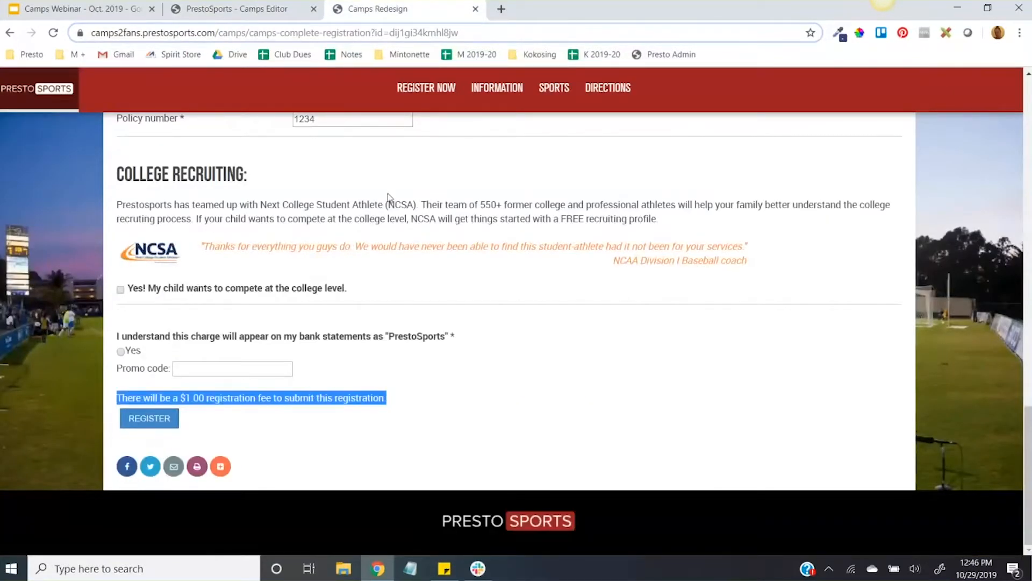
left_click(269, 8)
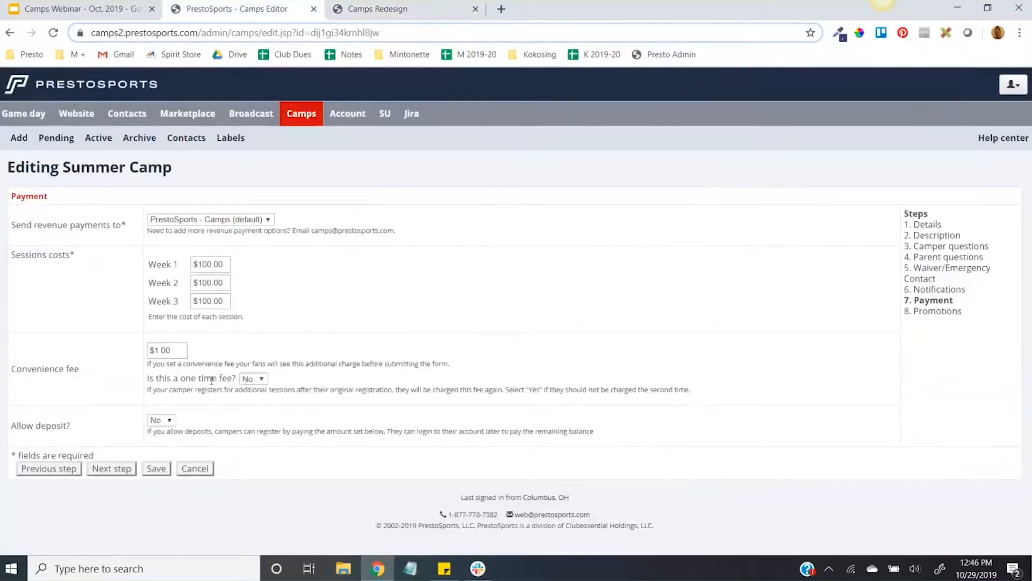
Step: Allow deposits for the camp and set the deposit amount to $50.00
left_click(169, 420)
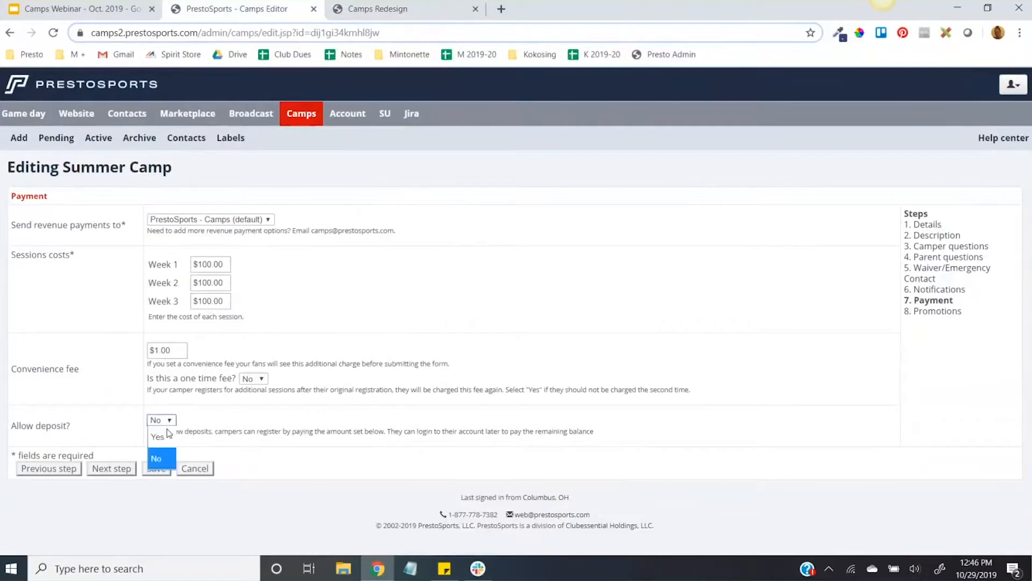
left_click(162, 436)
scroll(167, 428, "down", 1)
left_click(154, 407)
type("6")
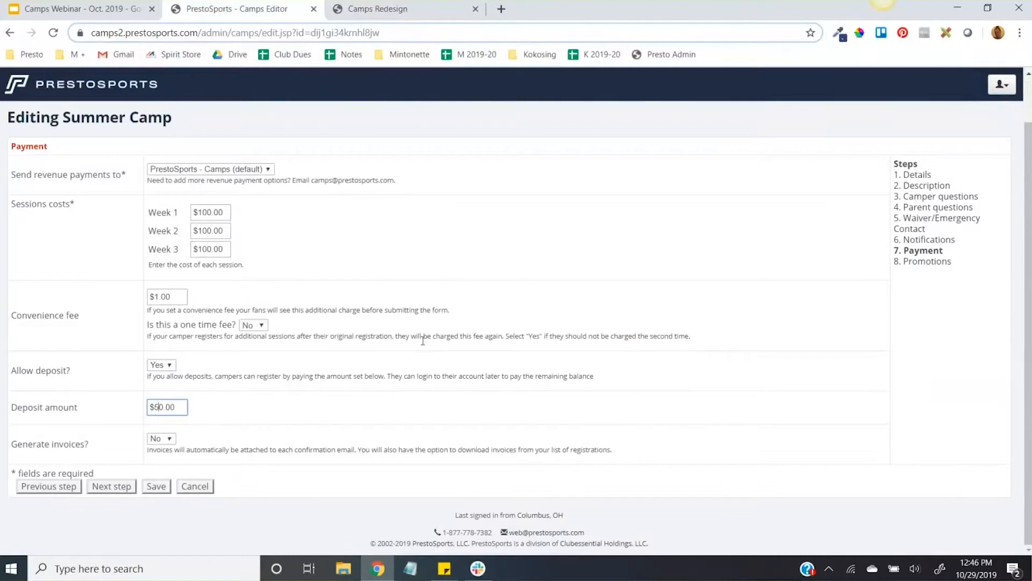
Step: Set invoice generation to Yes to examine the due date, payee and additional information fields, and set it back to No
left_click(162, 439)
left_click(157, 473)
scroll(378, 363, "down", 3)
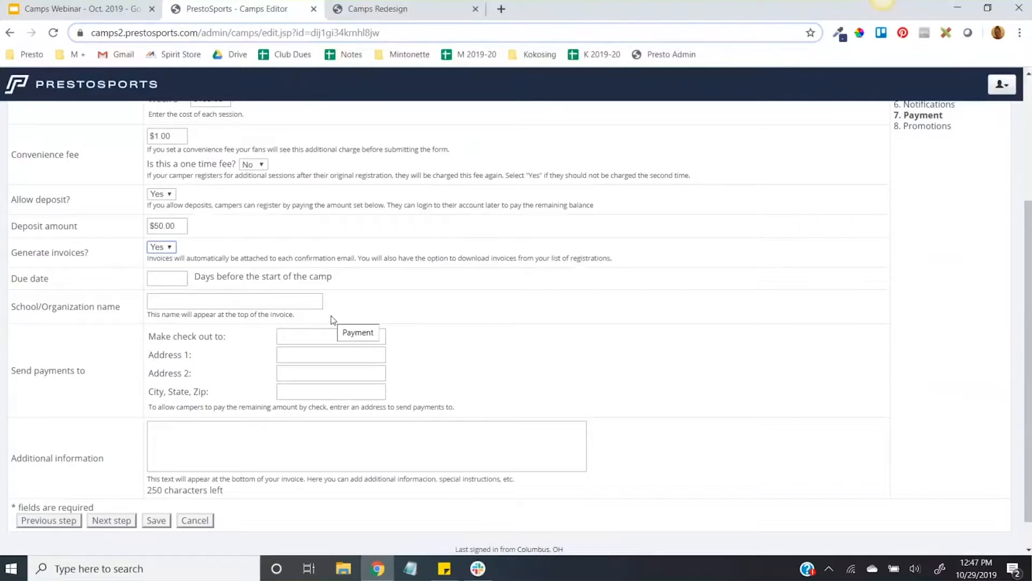
left_click(207, 437)
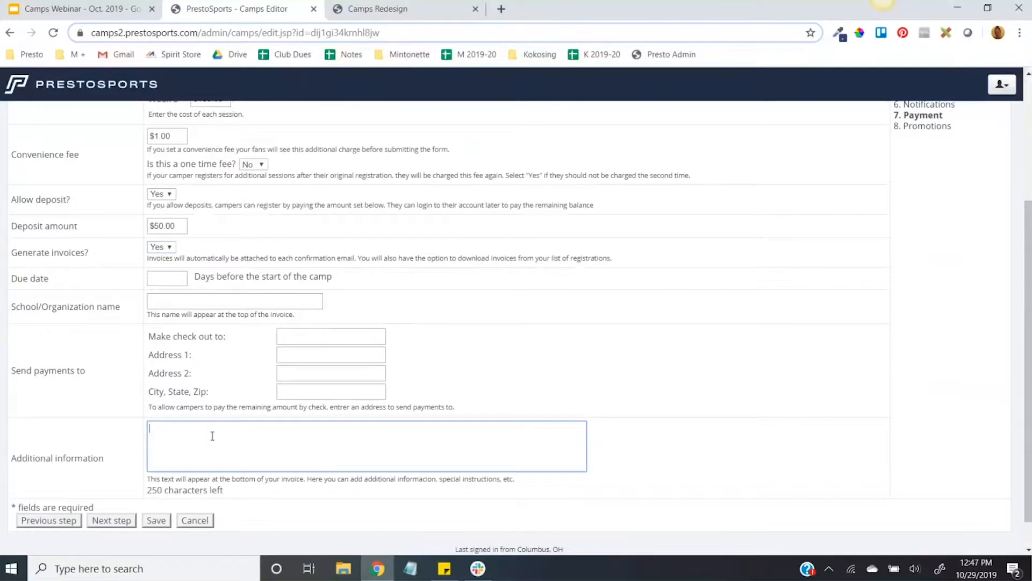
left_click(162, 247)
left_click(153, 283)
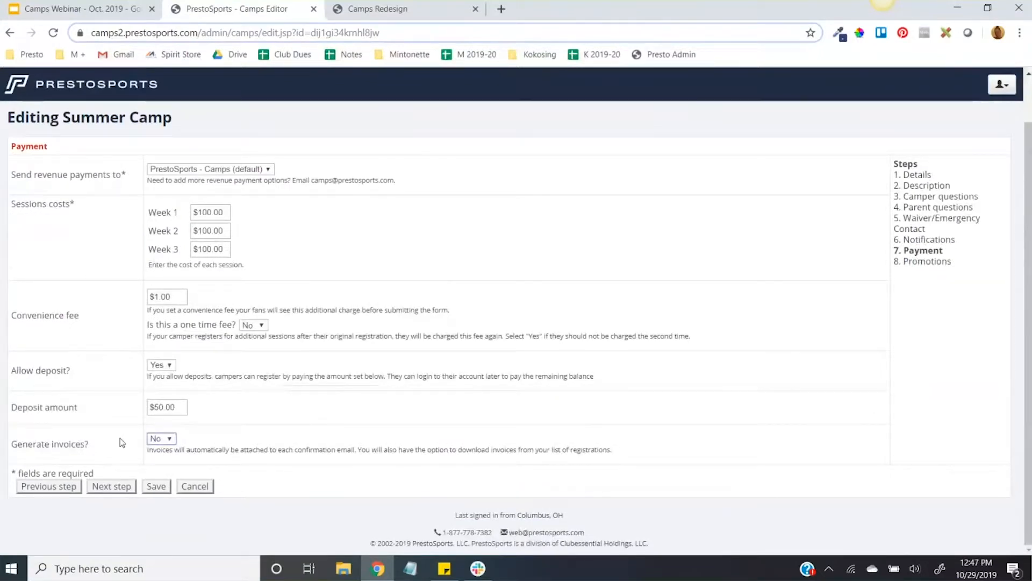
Step: Set Allow deposit to No for the camp and advance to the Promotions section
left_click(160, 365)
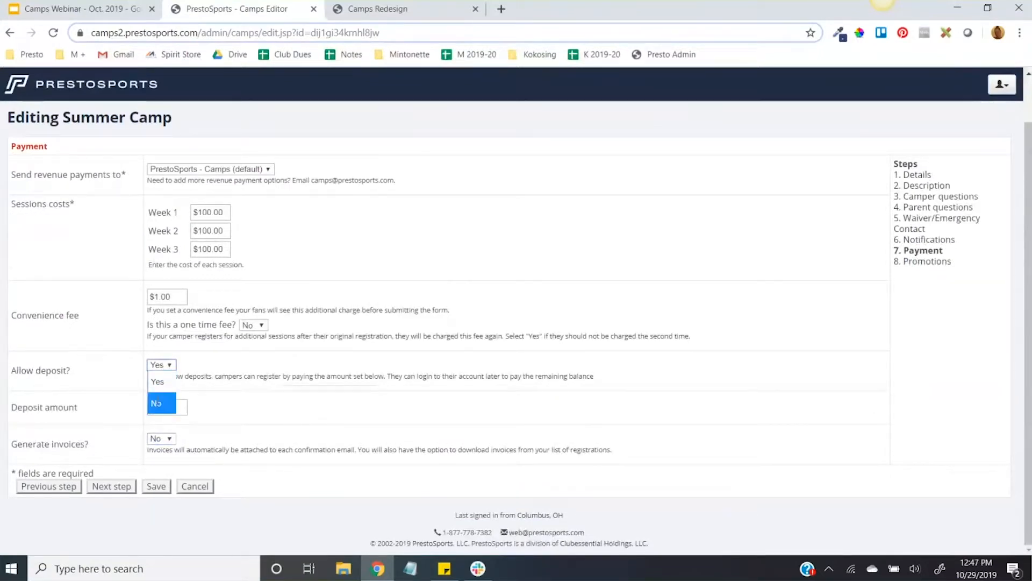
left_click(157, 403)
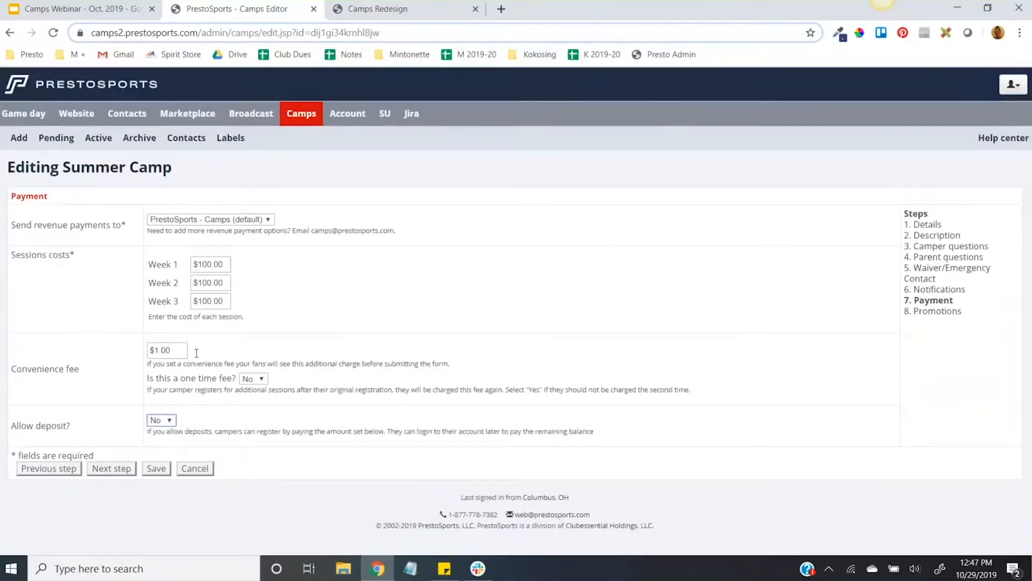
left_click(110, 469)
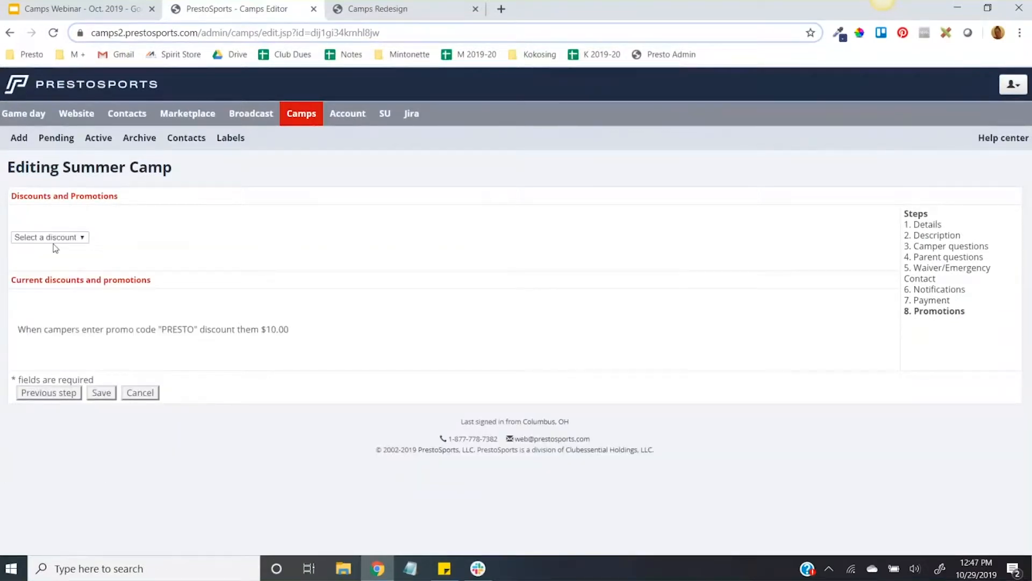
Step: Open a new promo code discount, try its Percent and Total options, and dismiss it without adding the promotion
left_click(24, 239)
left_click(24, 275)
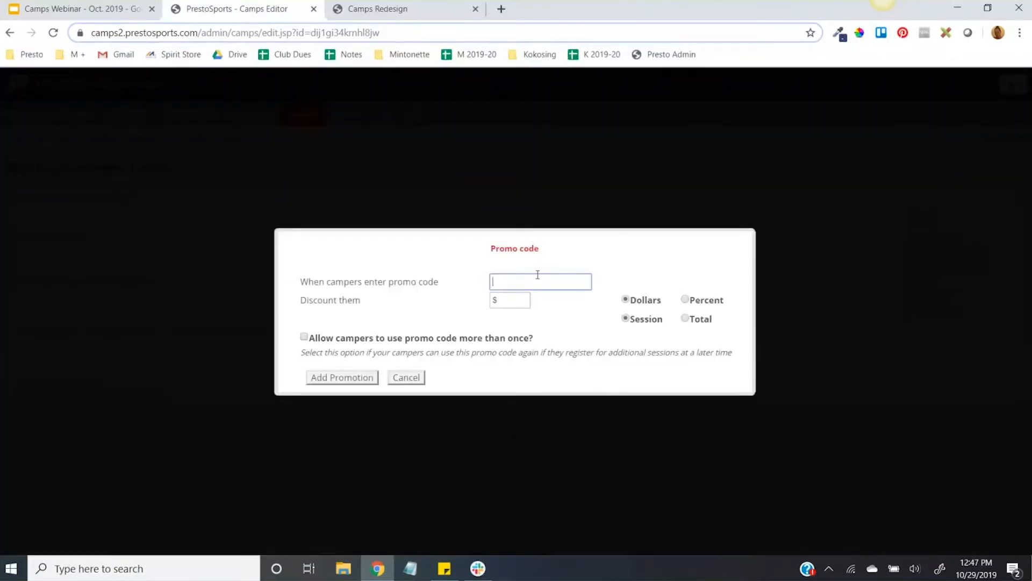
left_click(503, 302)
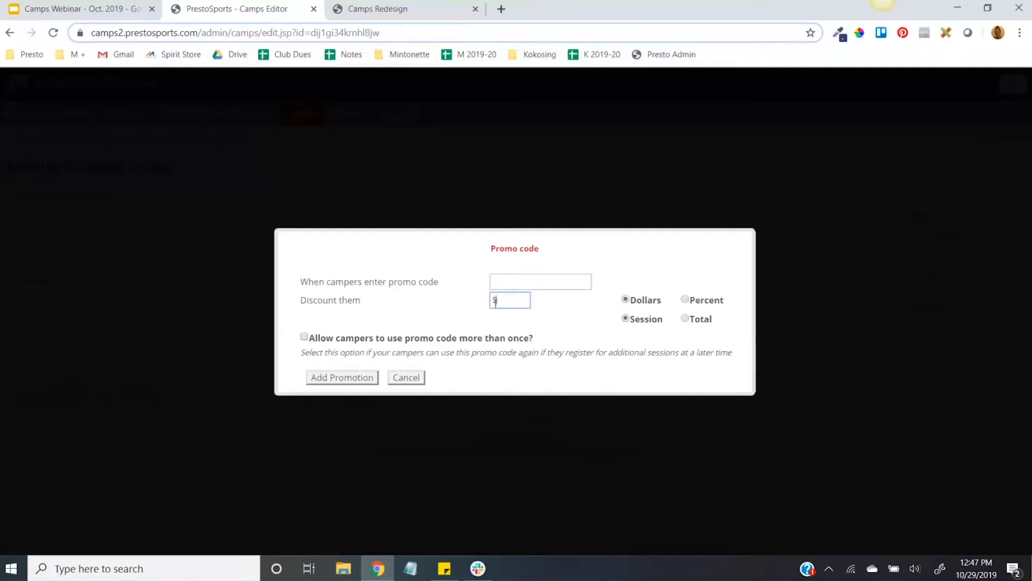
left_click(692, 304)
left_click(686, 319)
left_click(405, 377)
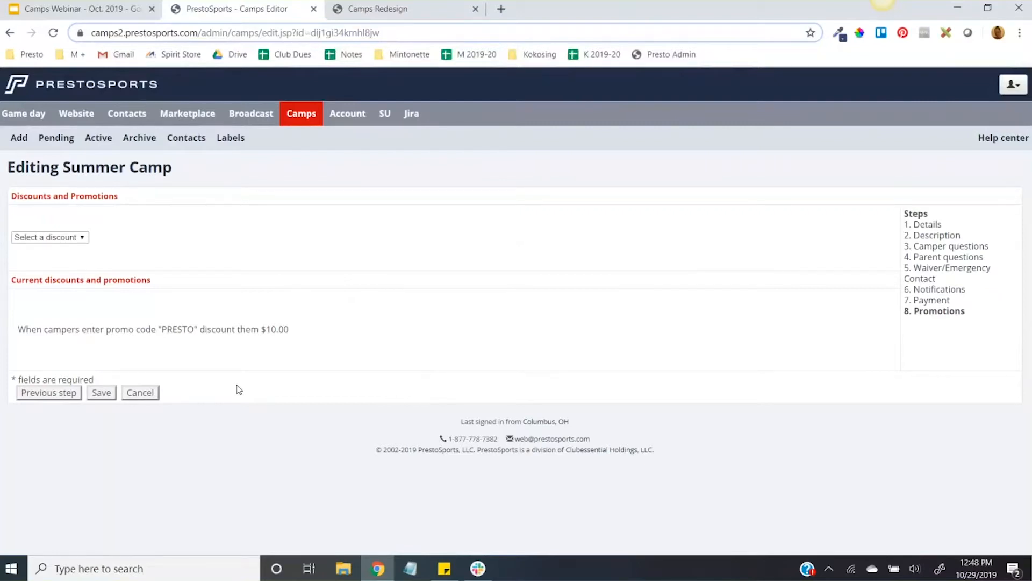
Step: Leave the camp editor without saving and open Summer Camp's attendee list from the active camps
left_click(142, 394)
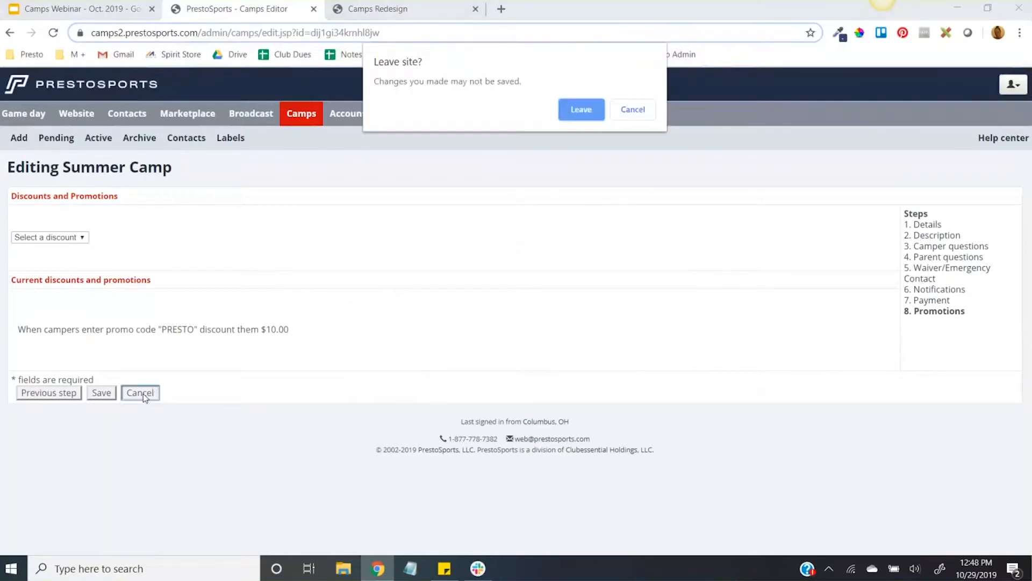
left_click(591, 108)
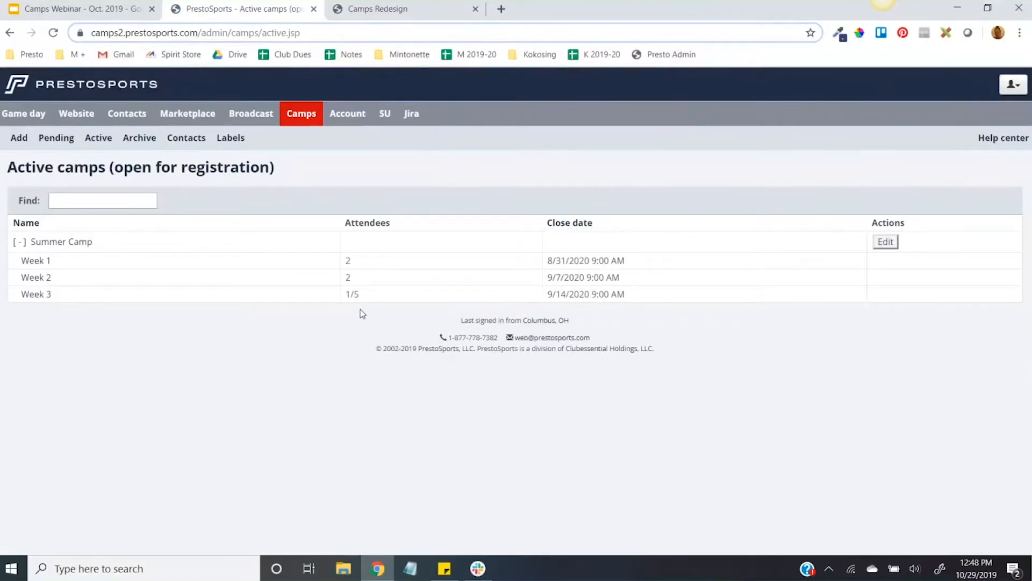
left_click(80, 246)
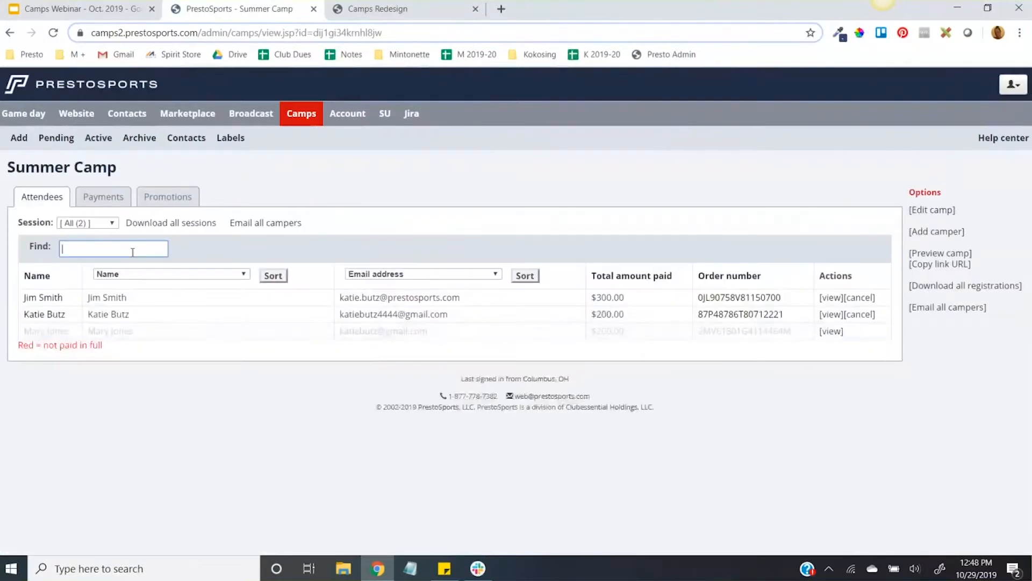
Step: Show T-Shirt Size and Date of birth in the two adjustable attendee columns, and switch the first one to Parent/Guardian Name
left_click(240, 274)
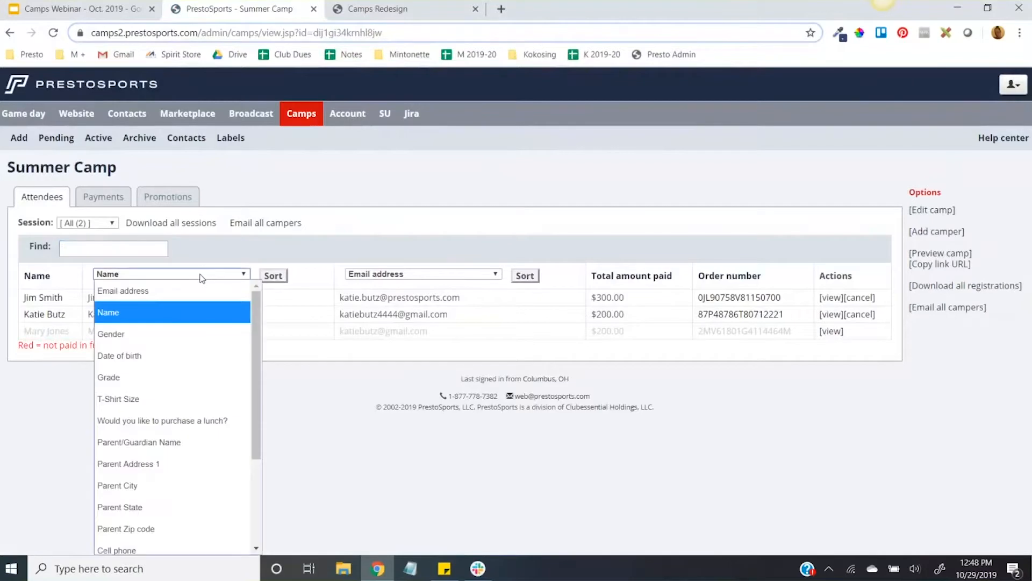
left_click(145, 399)
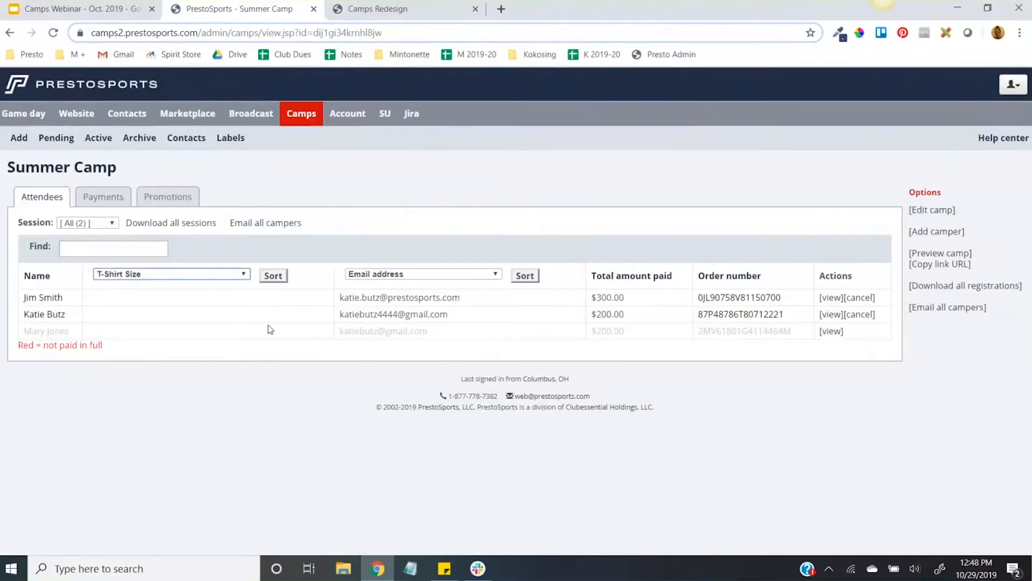
left_click(423, 275)
left_click(409, 355)
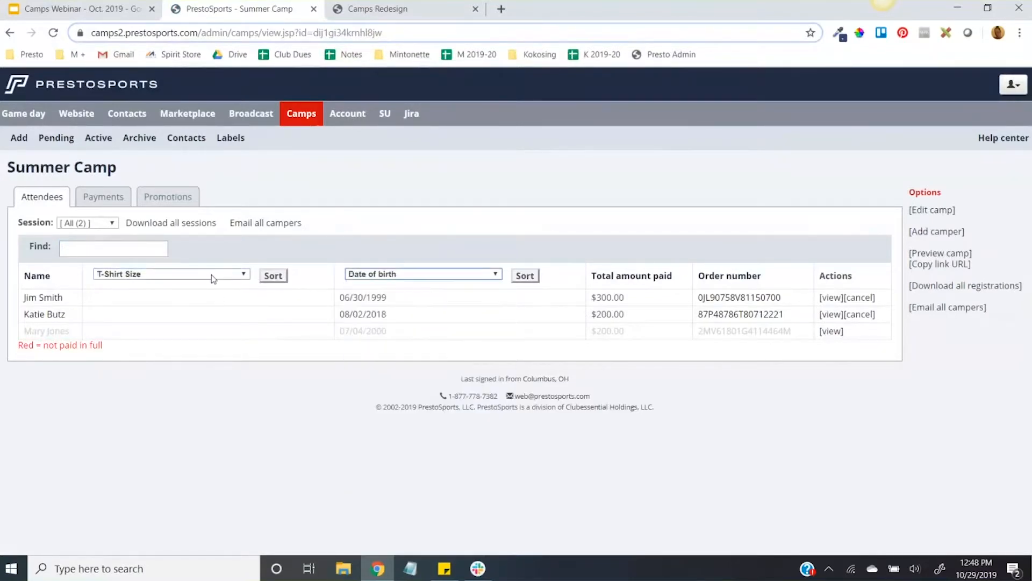
left_click(239, 274)
scroll(221, 471, "down", 2)
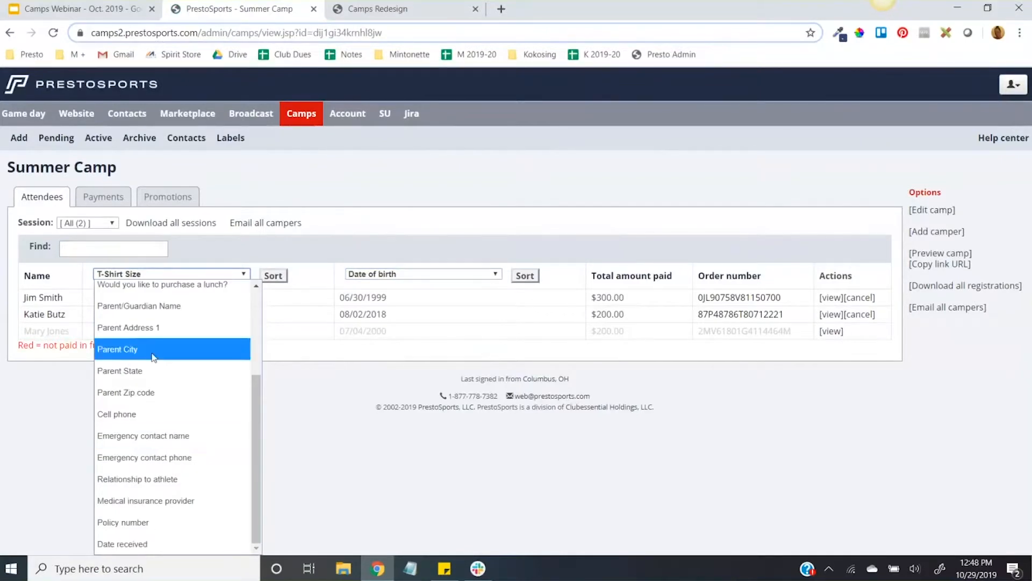
left_click(148, 306)
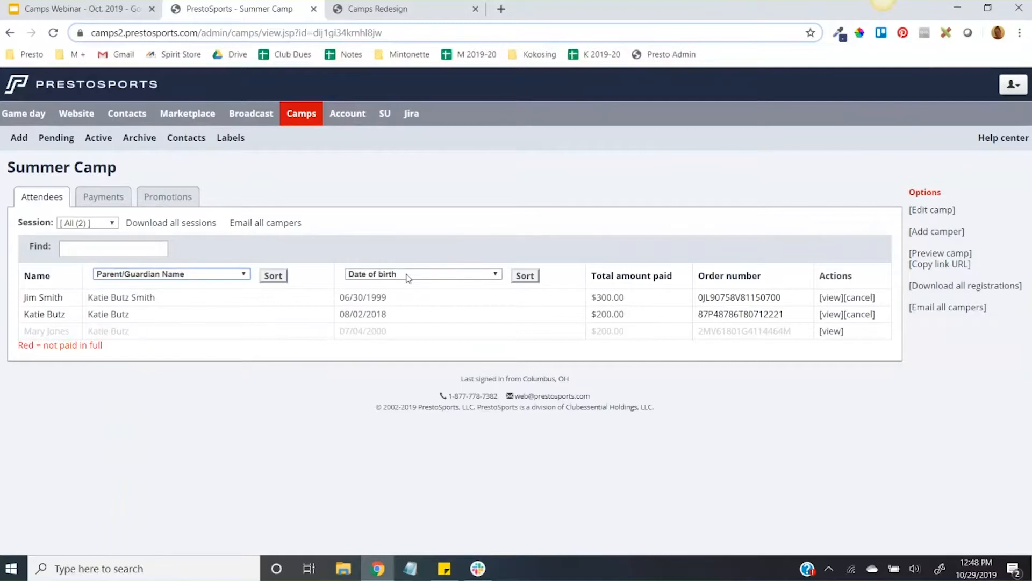
Step: Examine the first attendee's registration details, order summary and payment history, and return to the Summer Camp attendee list
left_click(837, 300)
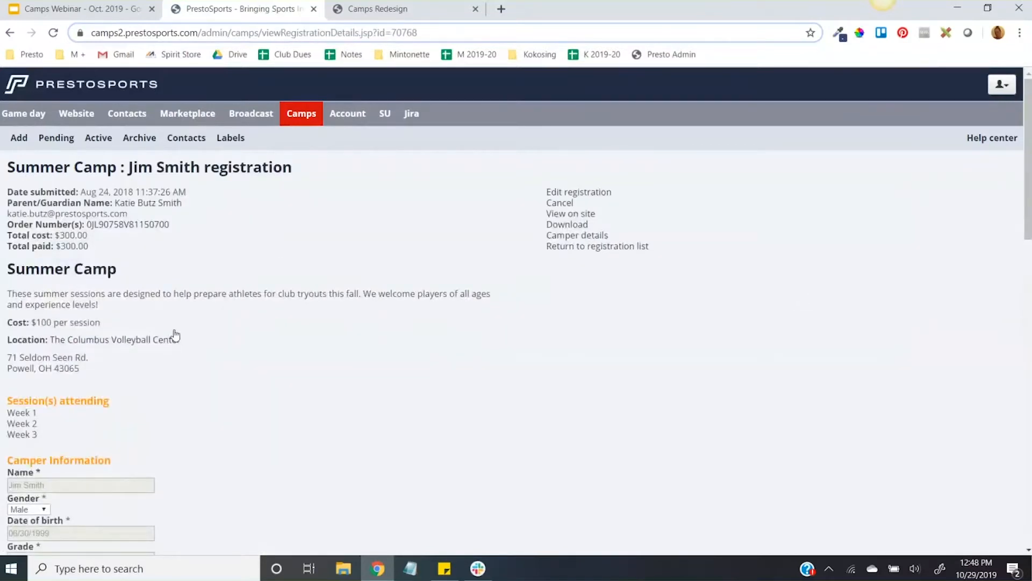
scroll(171, 326, "down", 8)
scroll(171, 326, "down", 10)
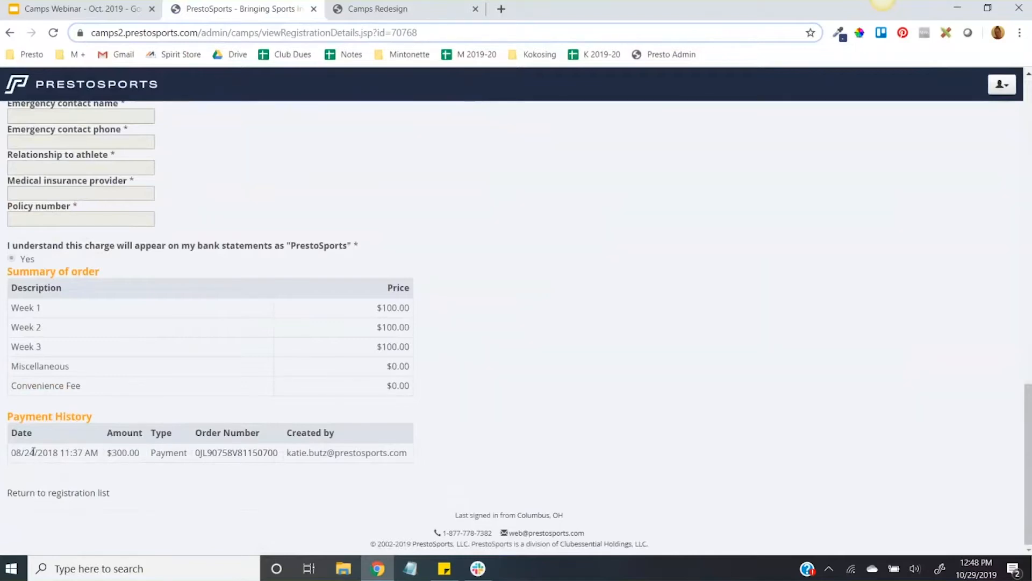
scroll(516, 400, "up", 4)
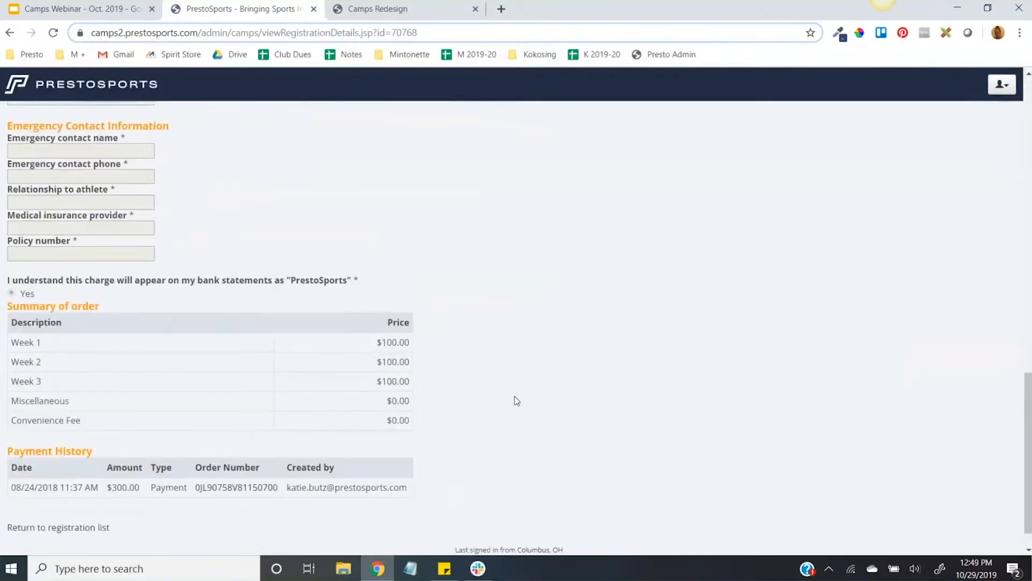
scroll(516, 399, "up", 14)
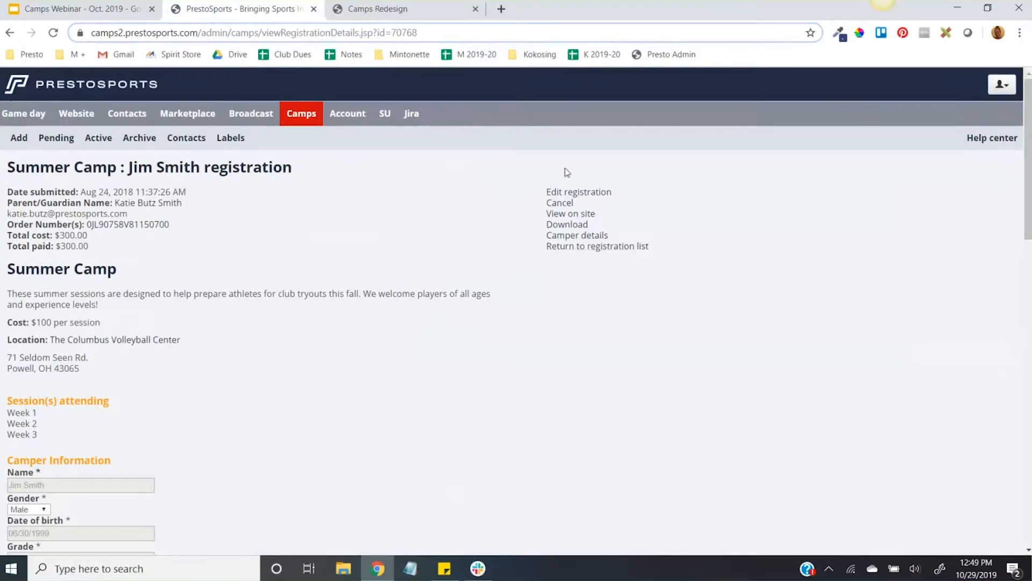
left_click(74, 173)
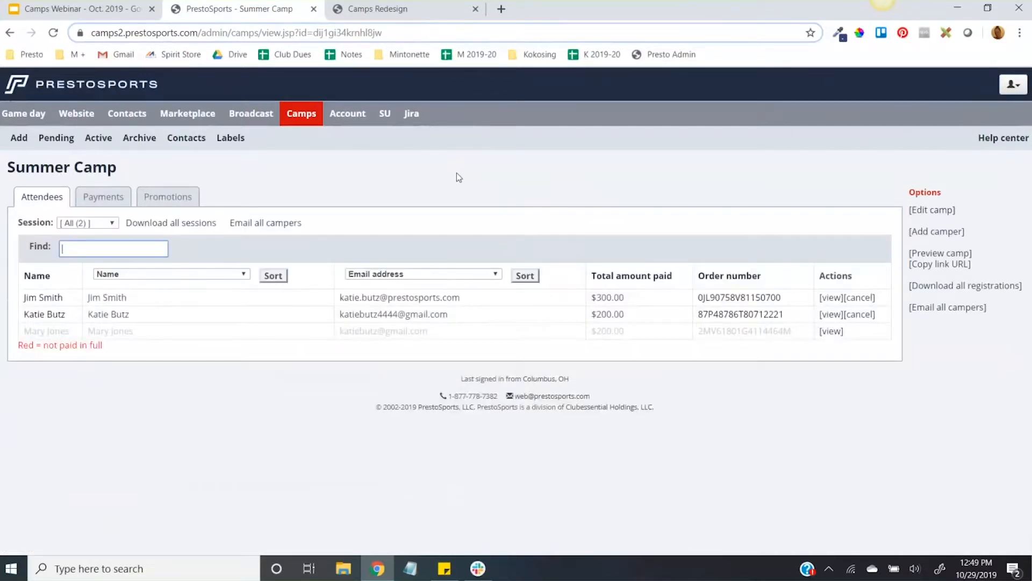
Step: Try the field choices for downloading all registrations, including Full name, T-Shirt Size and all camper fields, and cancel the download
left_click(961, 289)
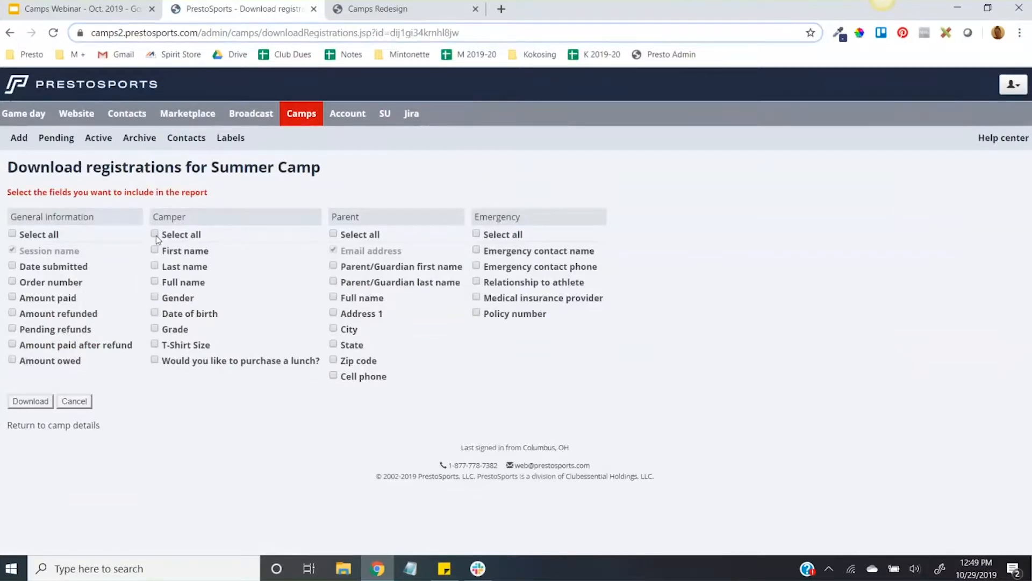
left_click(155, 282)
left_click(155, 344)
double_click(155, 233)
left_click(83, 408)
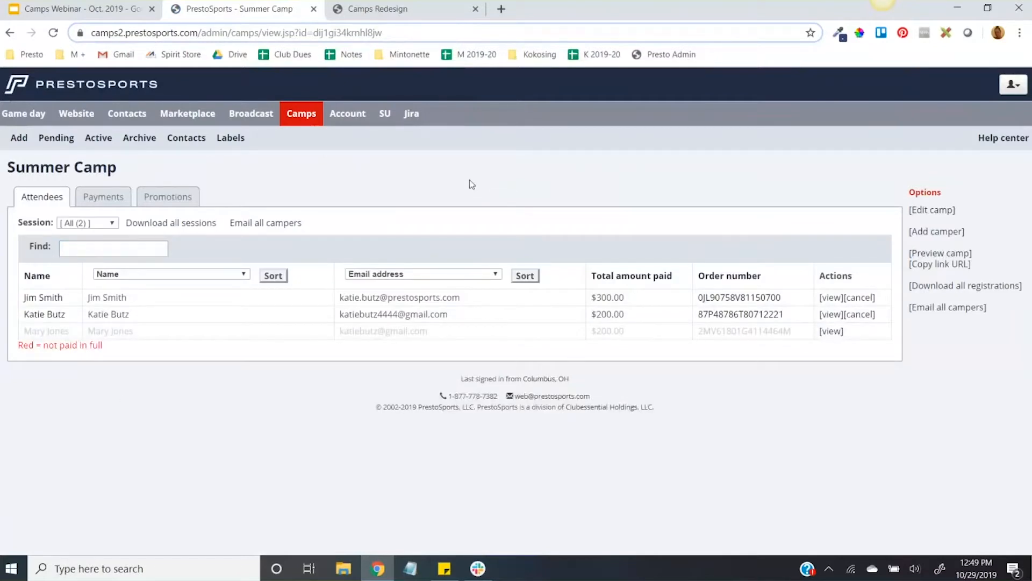
Step: Open the add-camper page to examine how to choose a parent or guardian, and return to the attendee list
left_click(938, 232)
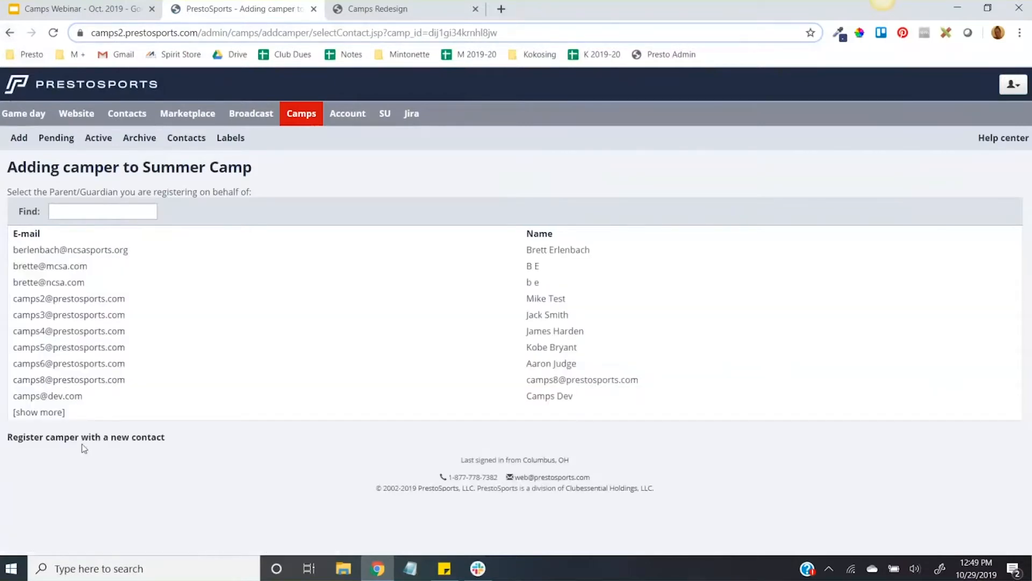
left_click(9, 33)
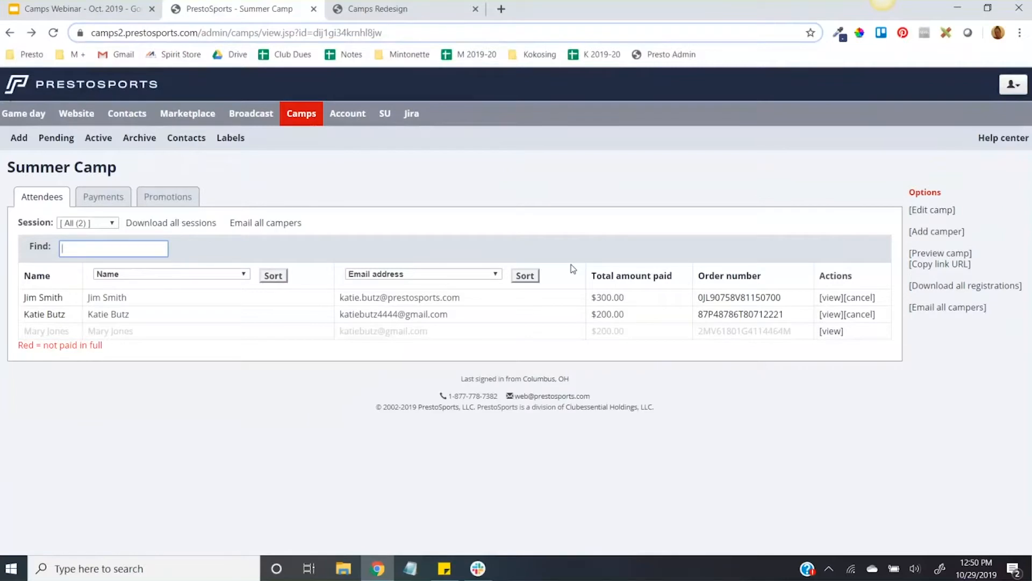
left_click(572, 190)
Step: Cancel the first attendee's Week 1 and Week 2 registrations with the refund option, and confirm the cancellation
left_click(858, 299)
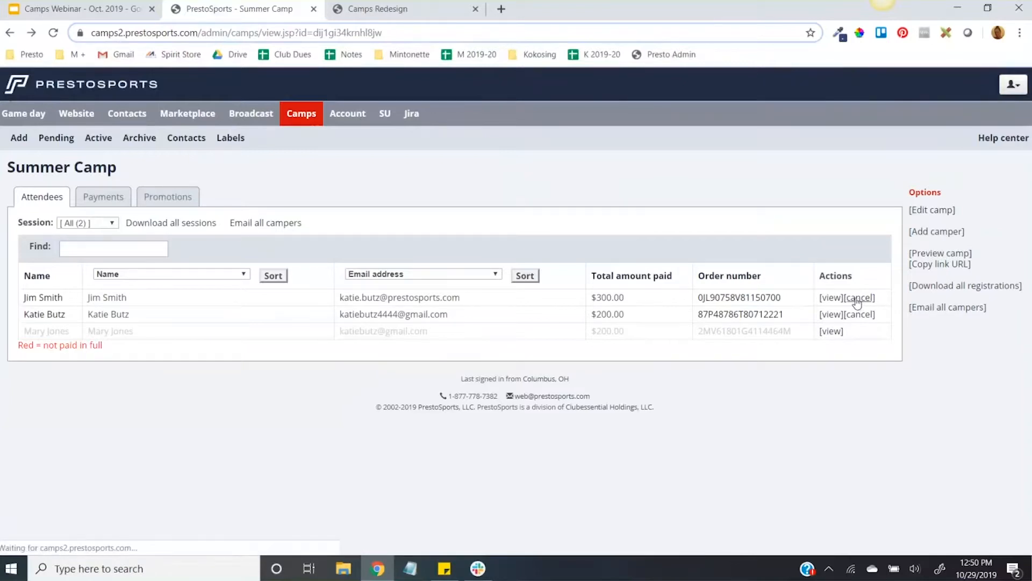
left_click(17, 234)
left_click(16, 253)
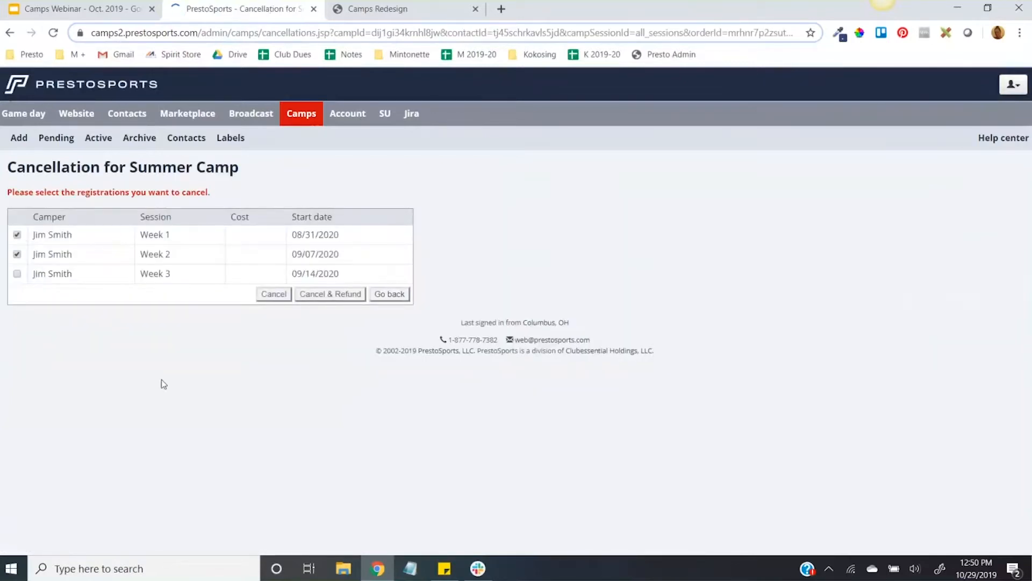
left_click(347, 294)
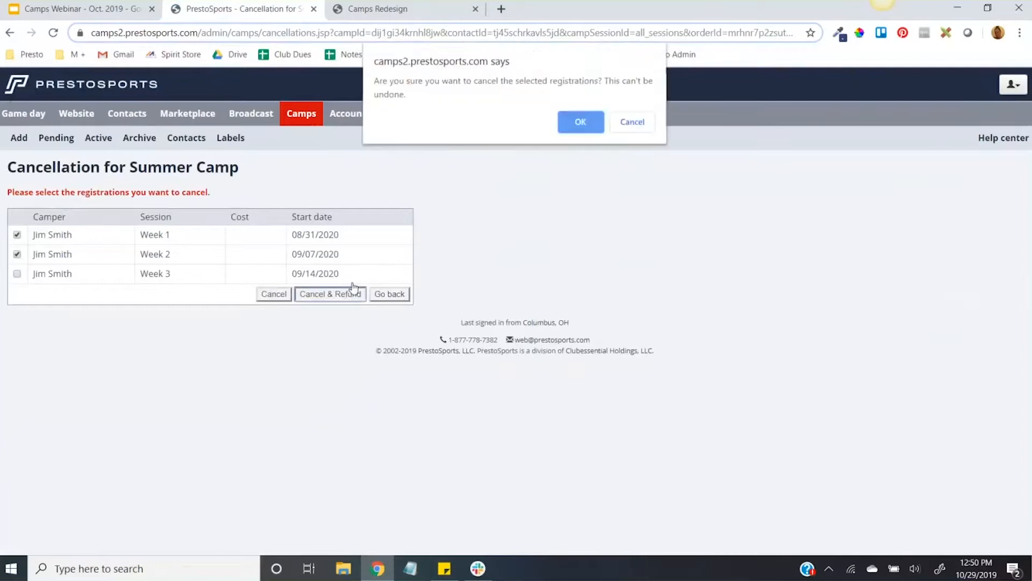
key("Return")
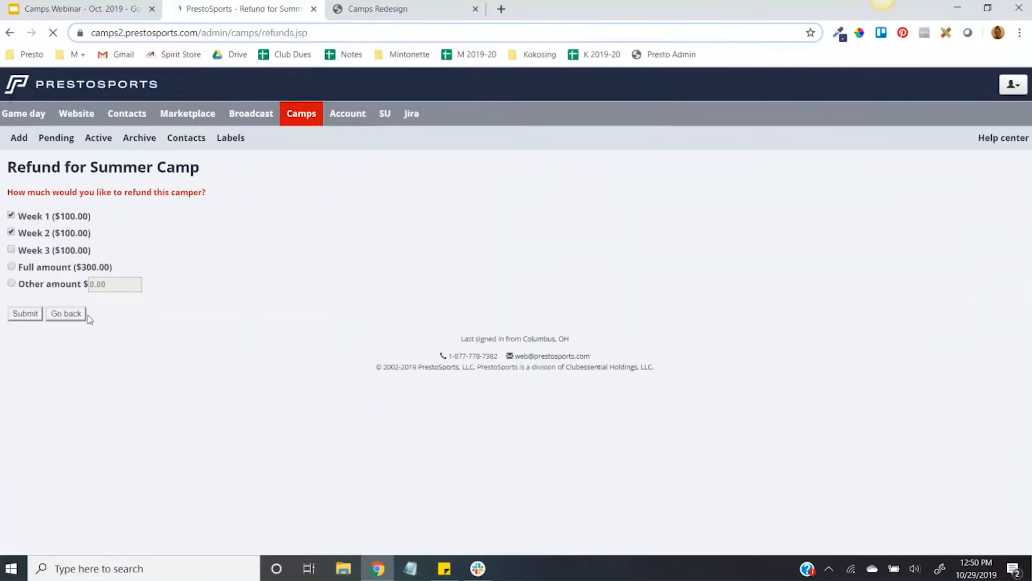
Step: Choose to refund an other amount instead of the session costs, enter 6 as the amount, and submit the refund
left_click(10, 216)
left_click(10, 232)
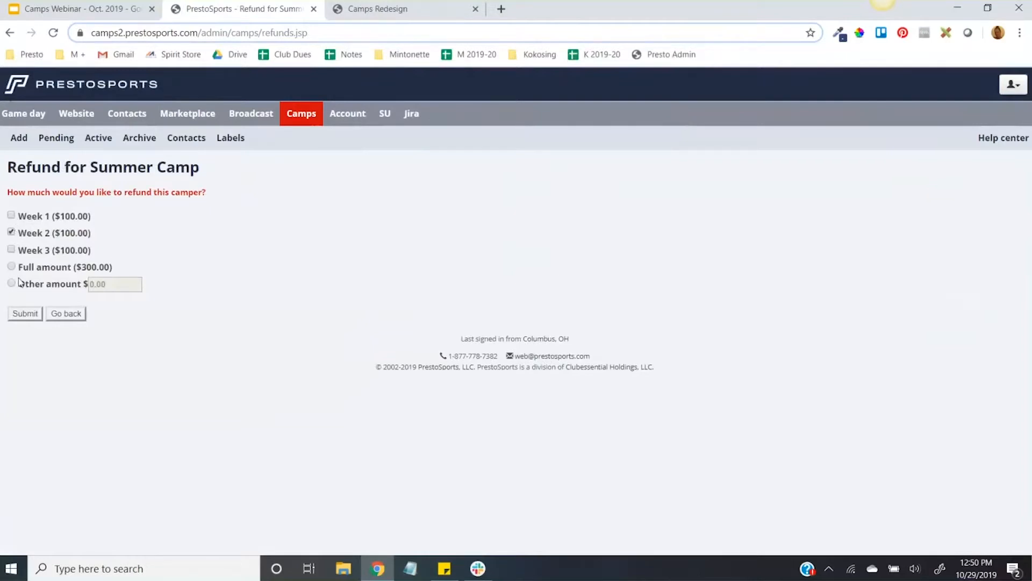
left_click(105, 290)
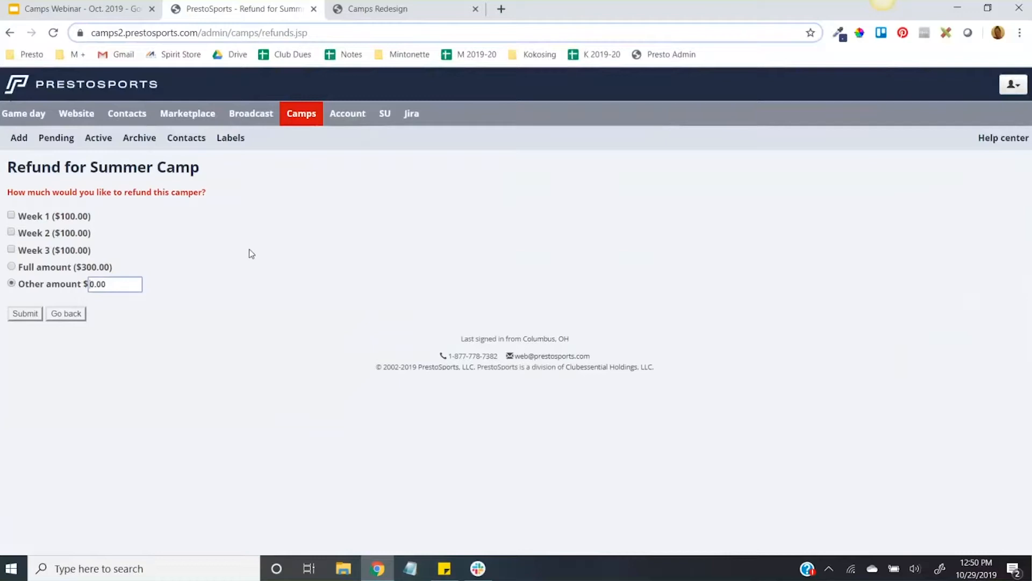
type("6")
left_click(25, 315)
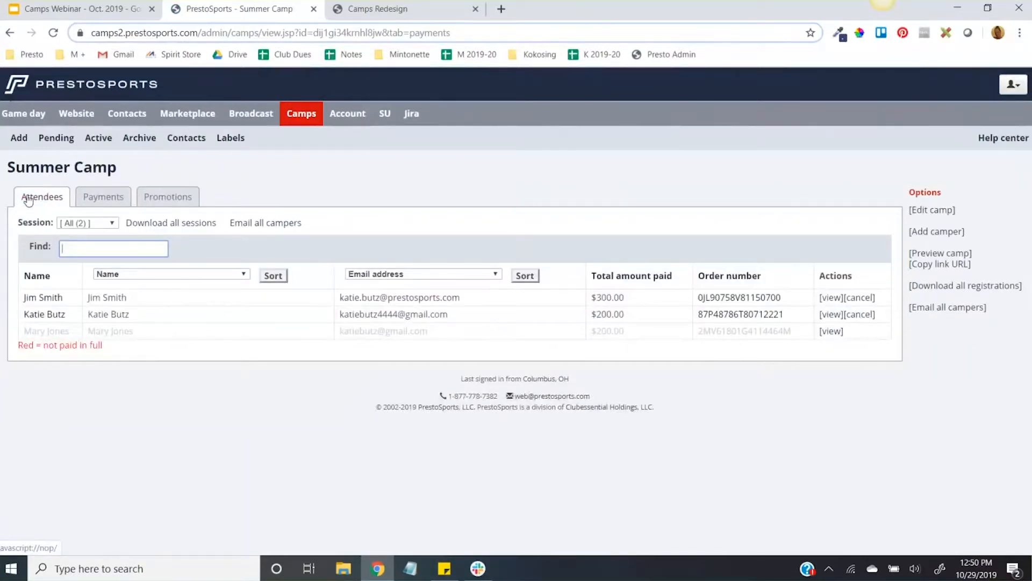
Step: Filter the Summer Camp attendee list to the Week 1 session
left_click(461, 167)
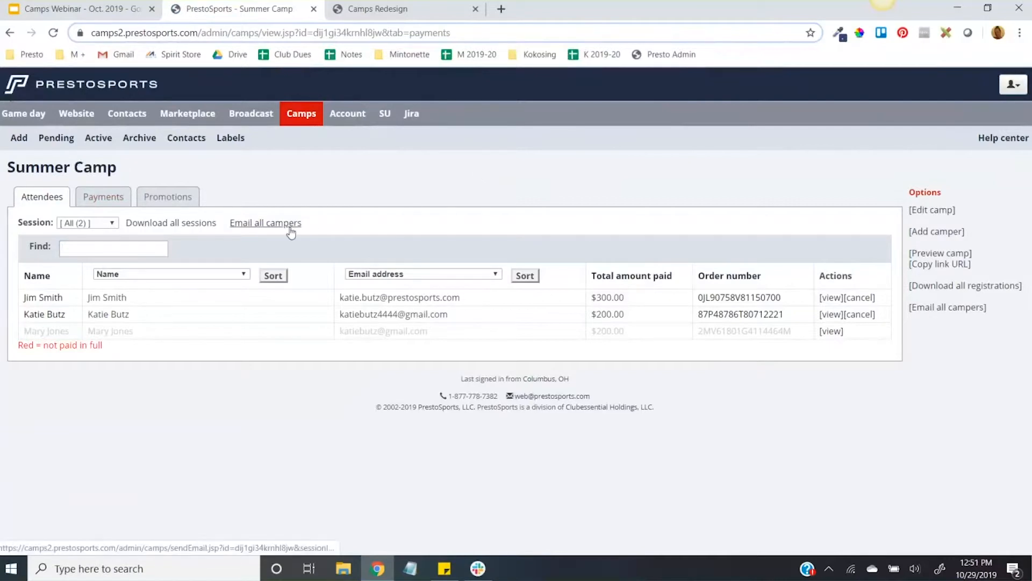
left_click(105, 225)
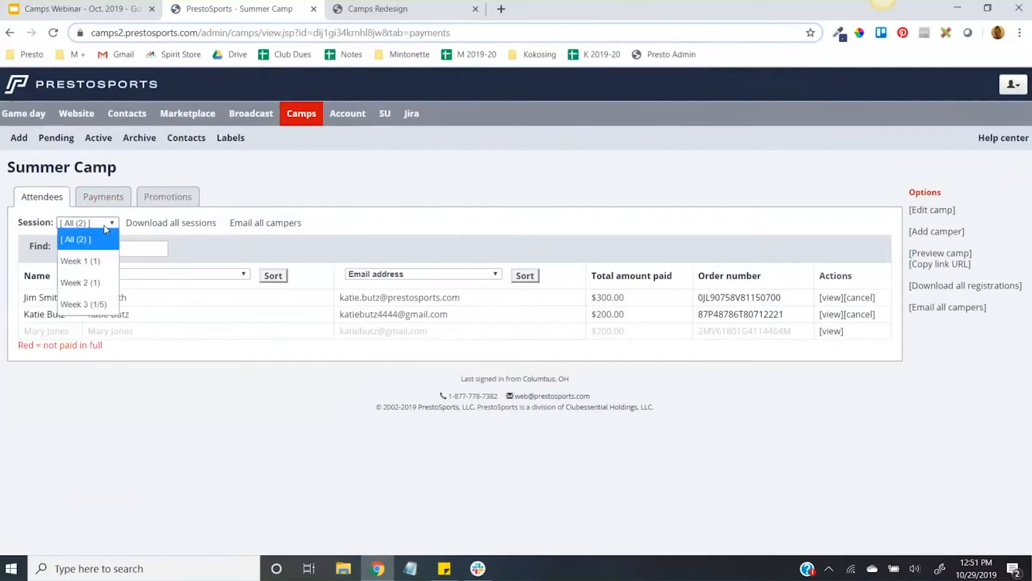
left_click(89, 262)
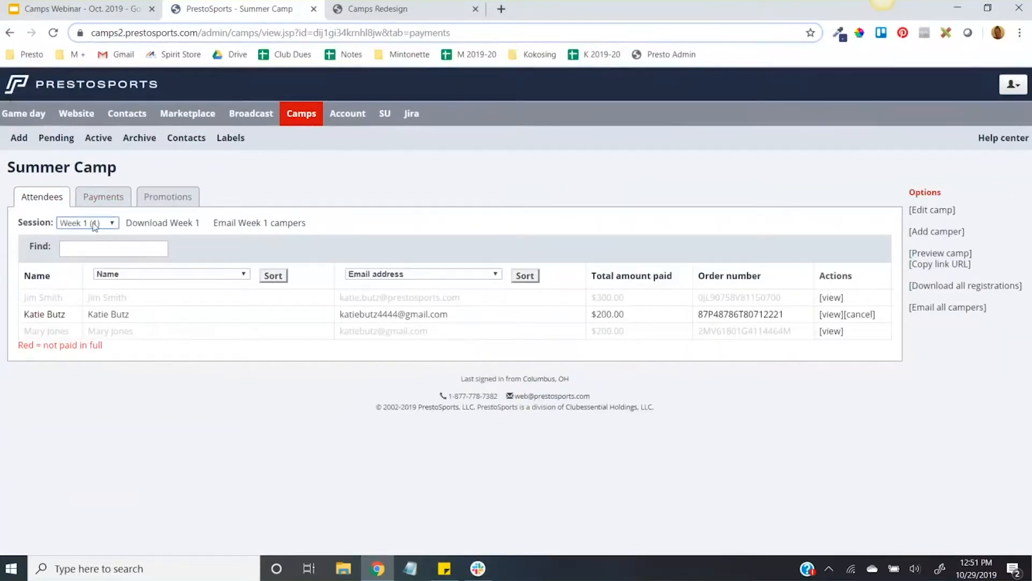
Step: Open an email addressed to the Week 1 campers to examine it, and return to the Summer Camp attendee list
left_click_drag(311, 224, 214, 222)
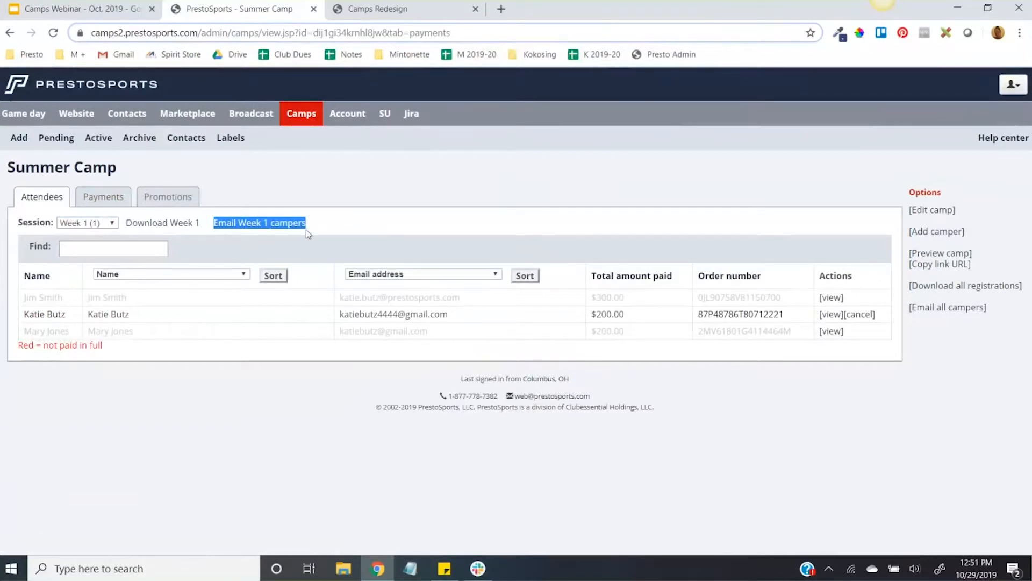
left_click(287, 227)
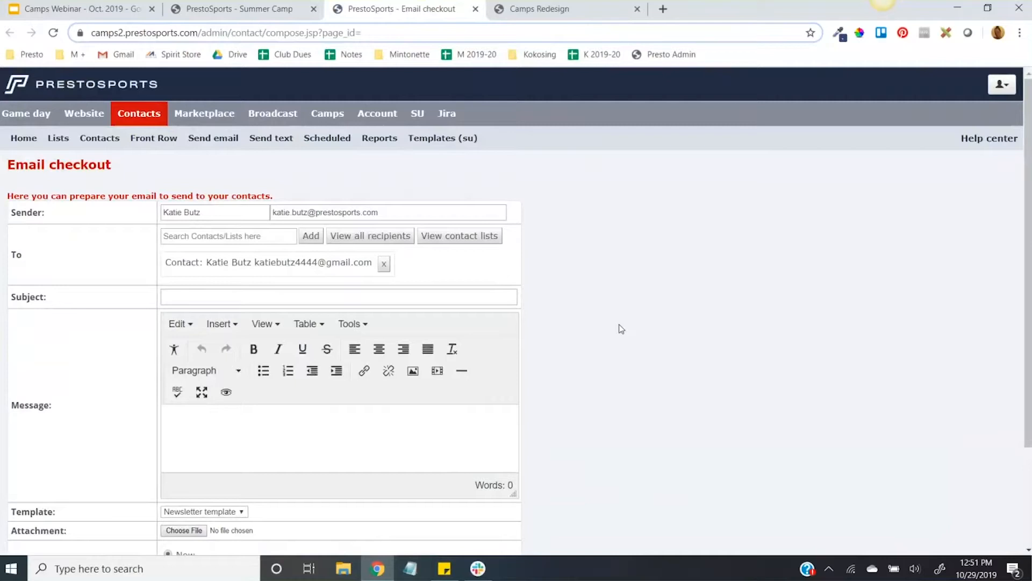
left_click(303, 15)
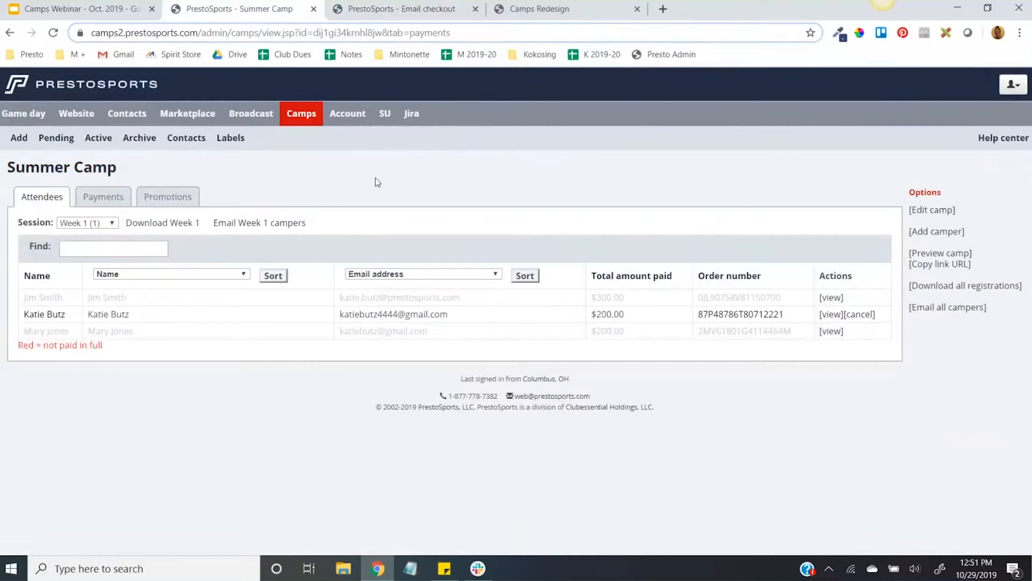